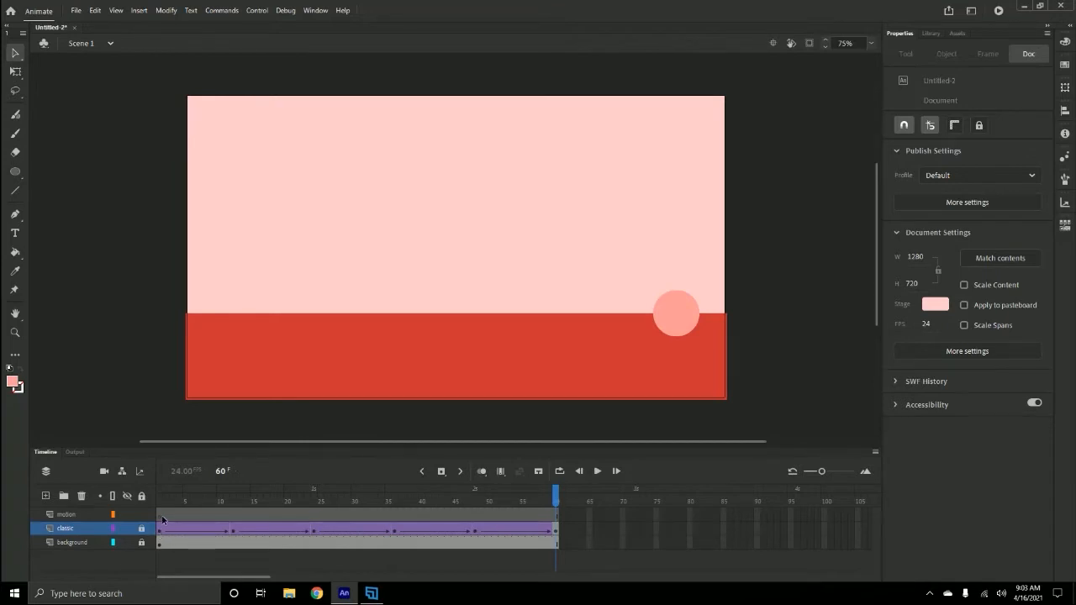
- Select frame 1 of the motion layer and show the document's library
{"action": "left_click", "coordinate": [161, 517]}
{"action": "left_click", "coordinate": [169, 516]}
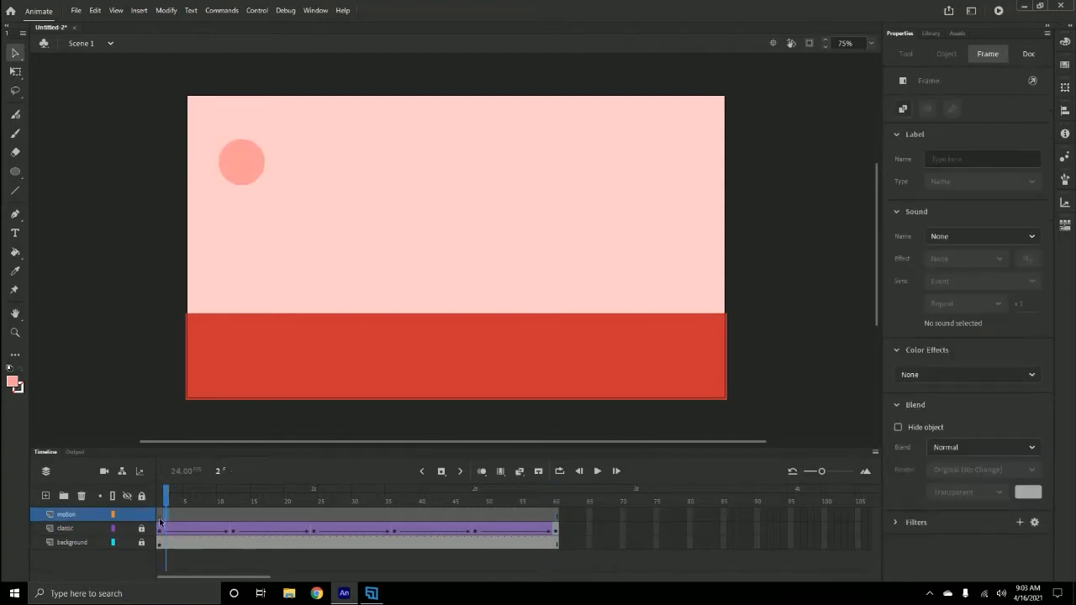
{"action": "left_click", "coordinate": [161, 523]}
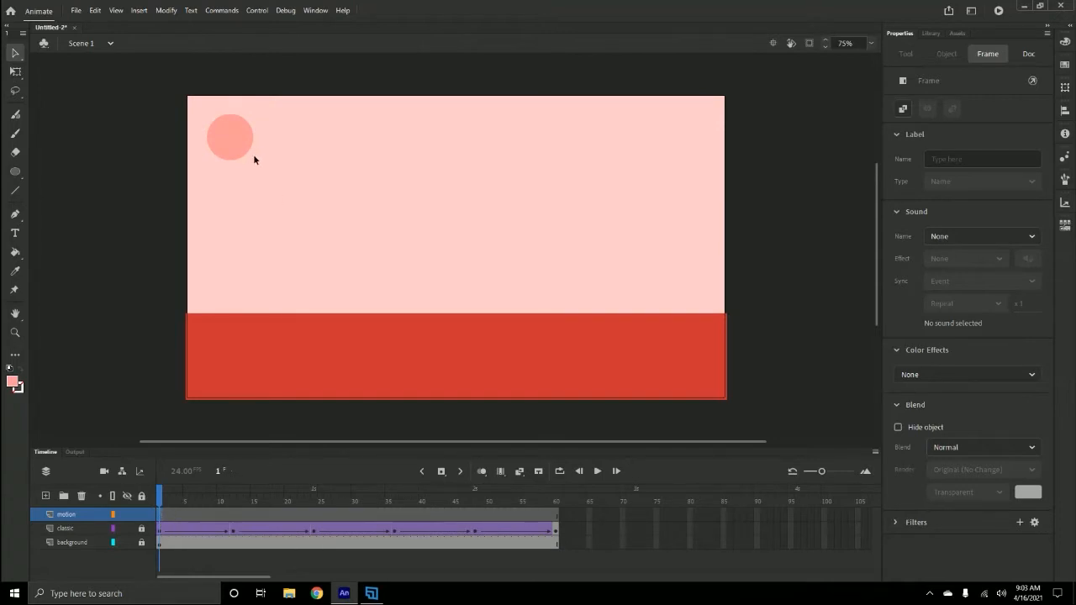
{"action": "left_click", "coordinate": [227, 147]}
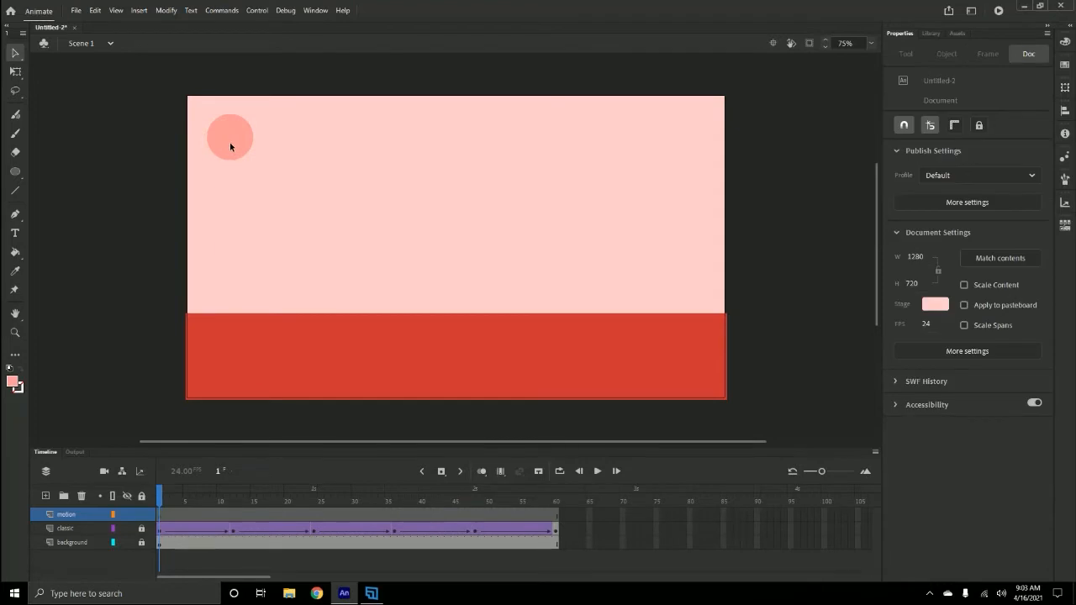
{"action": "left_click", "coordinate": [932, 32]}
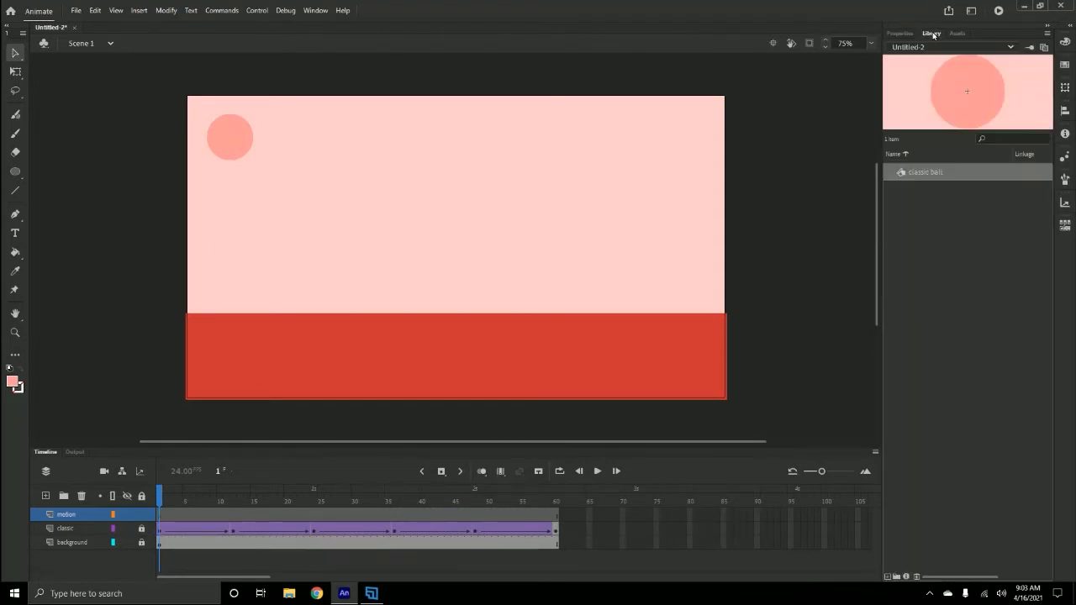
{"action": "left_click", "coordinate": [910, 178]}
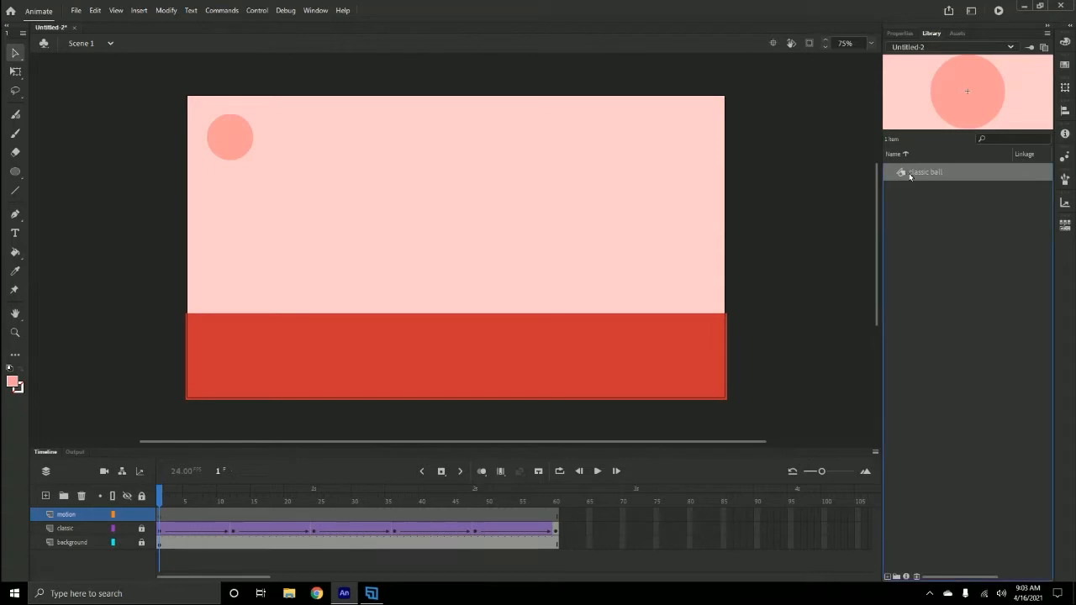
{"action": "left_click", "coordinate": [901, 35]}
{"action": "left_click", "coordinate": [928, 33]}
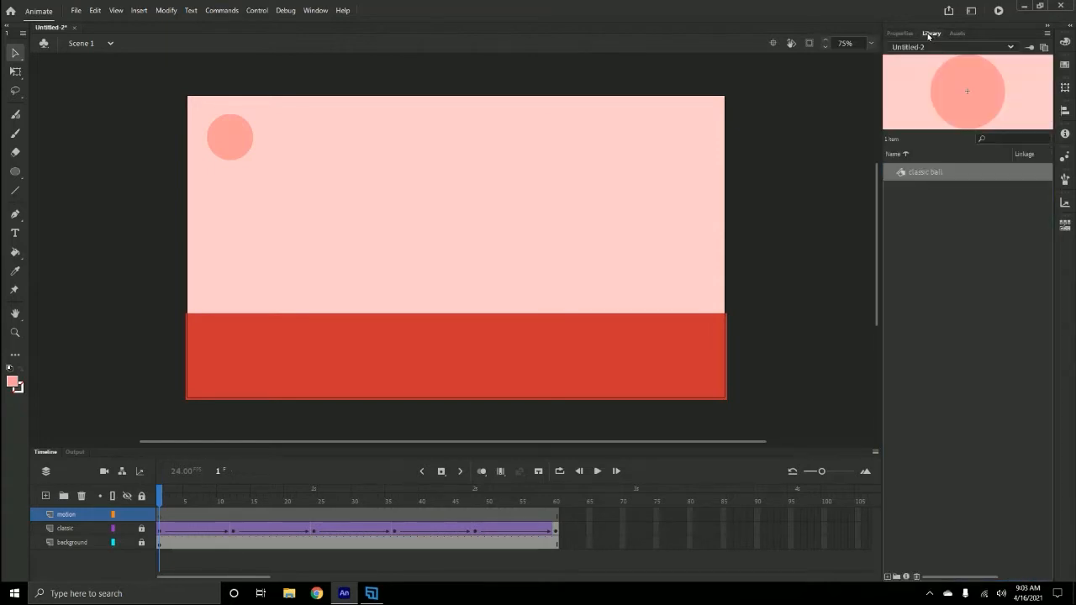
{"action": "left_click", "coordinate": [959, 178]}
{"action": "right_click", "coordinate": [957, 172]}
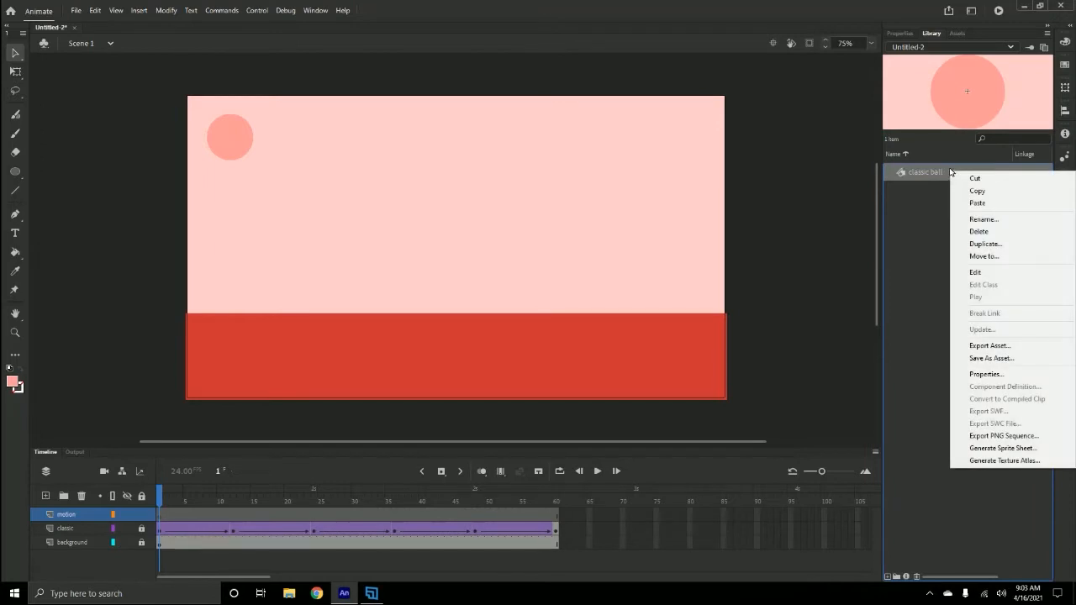
{"action": "key", "text": "Escape"}
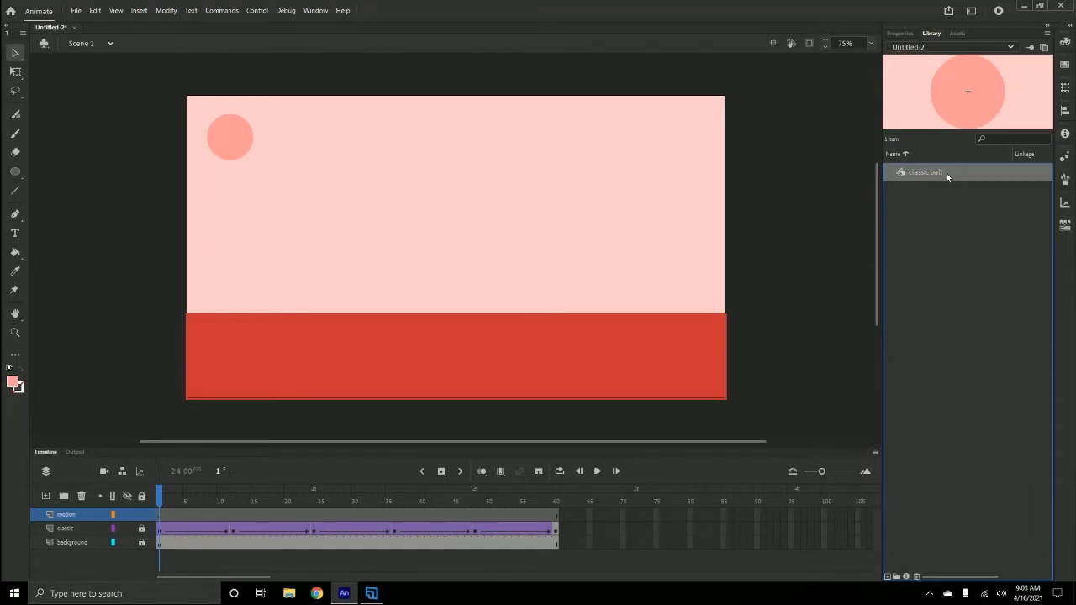
{"action": "left_click_drag", "start_coordinate": [904, 174], "coordinate": [683, 140]}
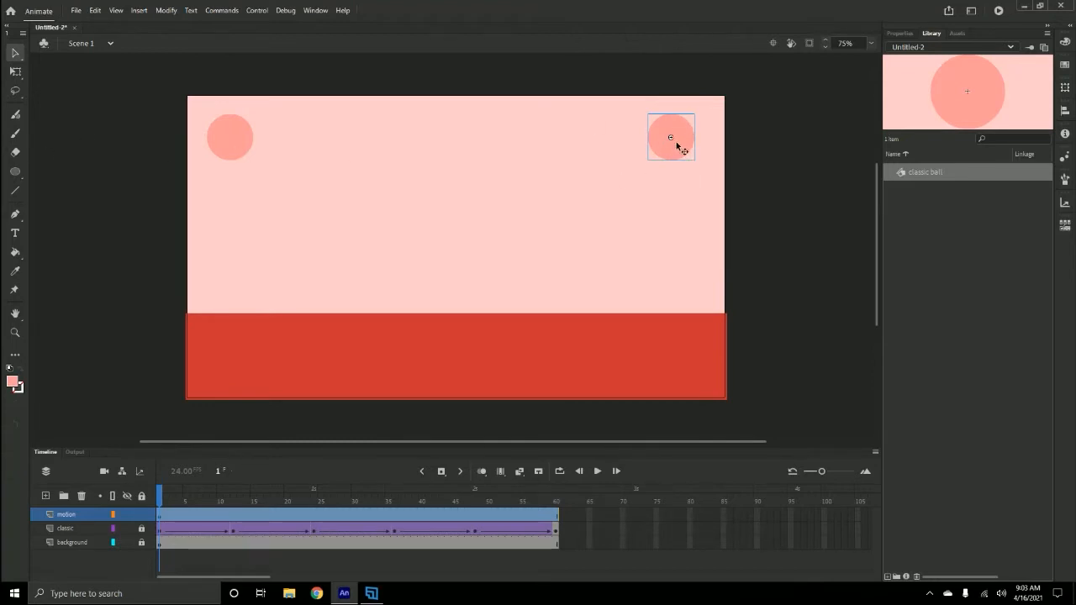
{"action": "key", "text": "Delete"}
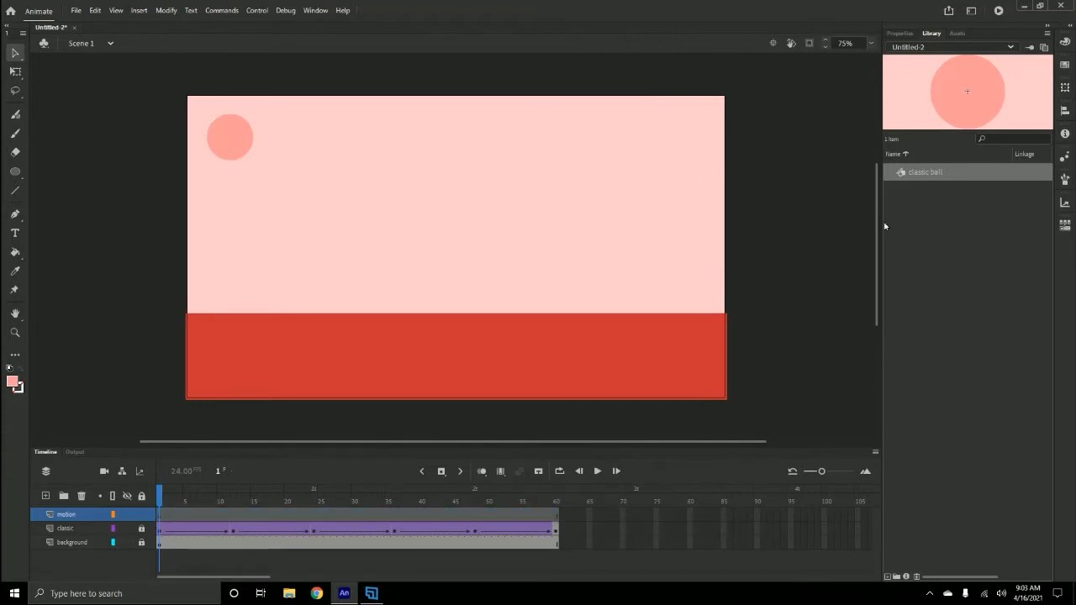
- Duplicate the classic ball symbol as "motion ball" and place an instance in the stage's upper-right corner on the motion layer
{"action": "right_click", "coordinate": [961, 175]}
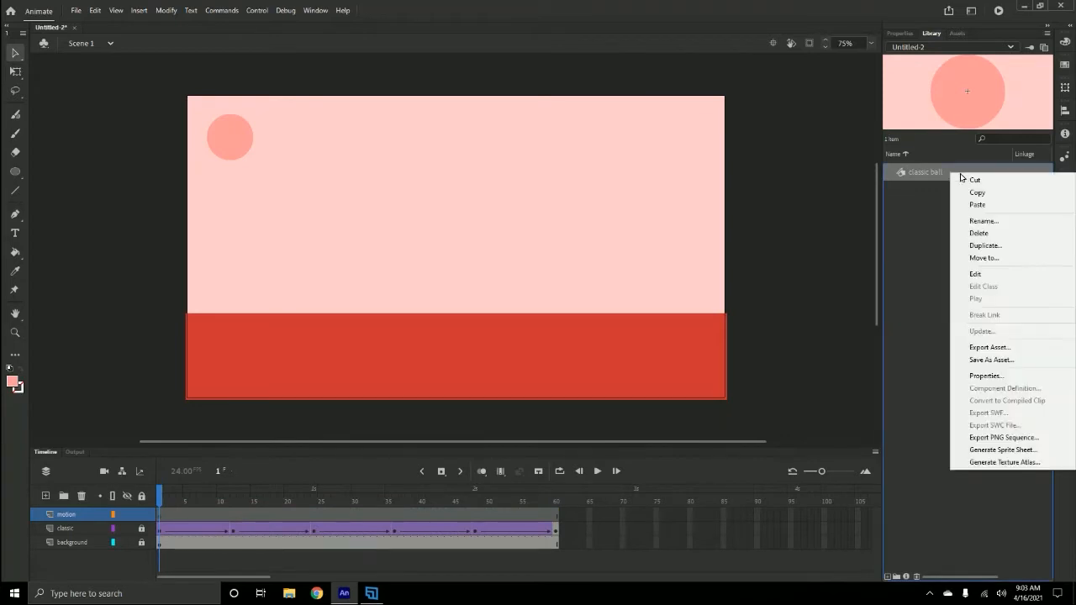
{"action": "left_click", "coordinate": [985, 248]}
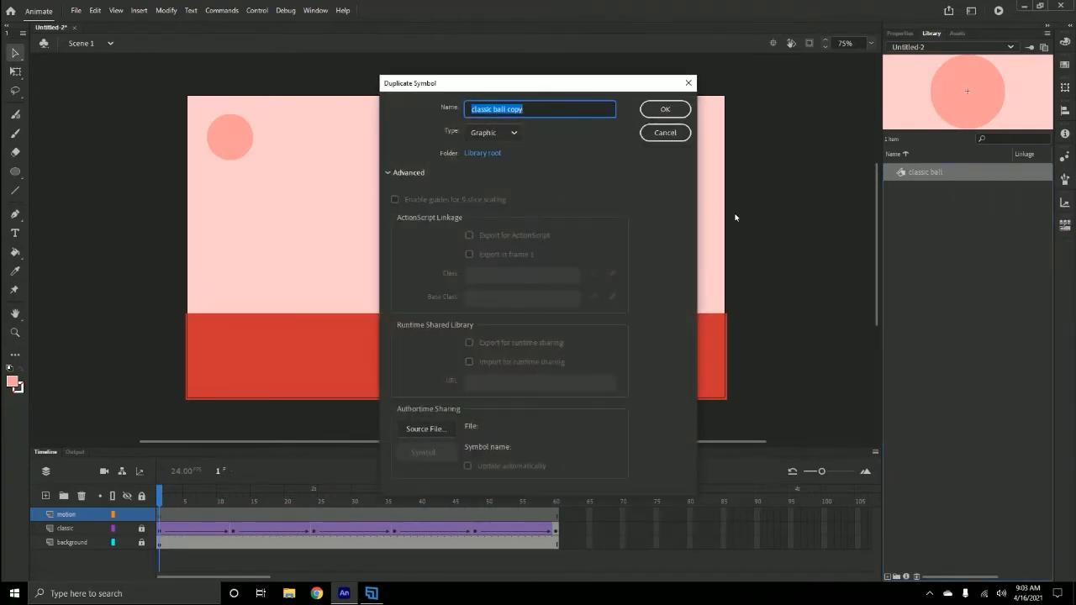
{"action": "type", "text": "motion ball"}
{"action": "left_click", "coordinate": [665, 109]}
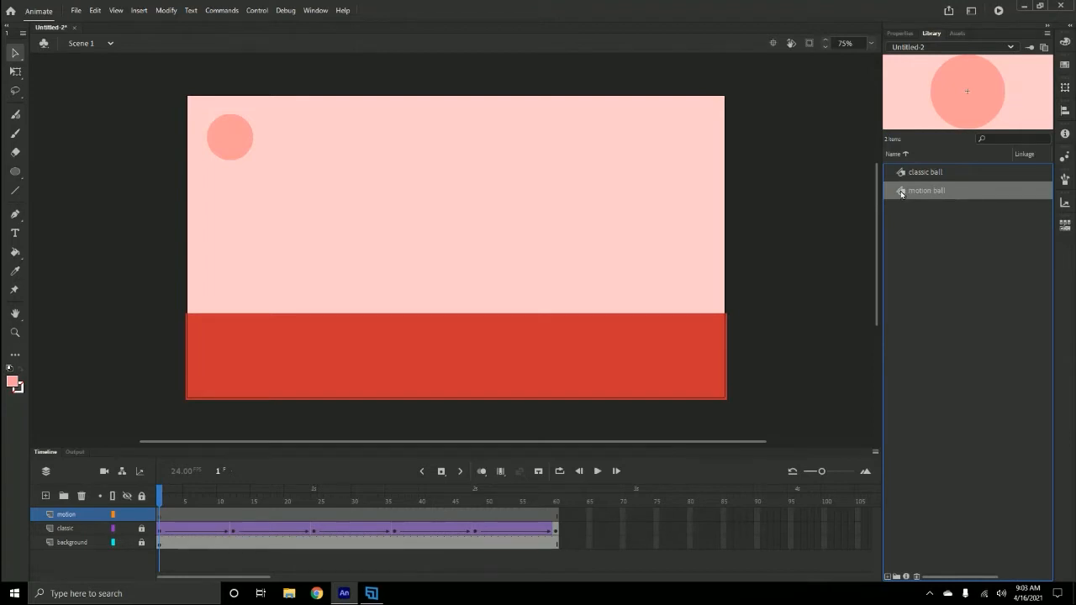
{"action": "left_click_drag", "start_coordinate": [901, 192], "coordinate": [678, 143]}
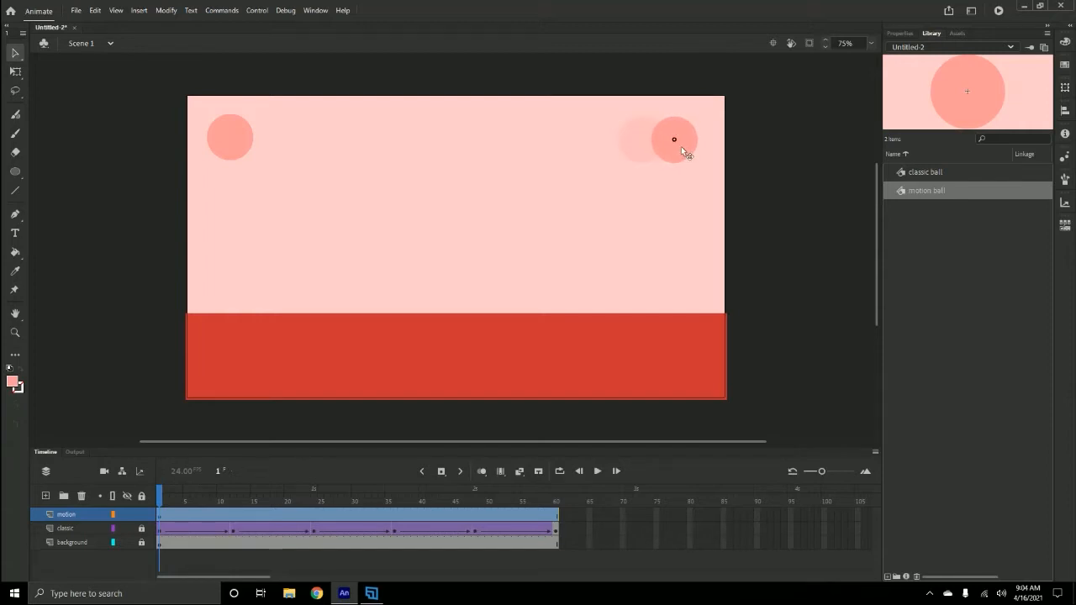
{"action": "left_click_drag", "start_coordinate": [685, 147], "coordinate": [685, 148]}
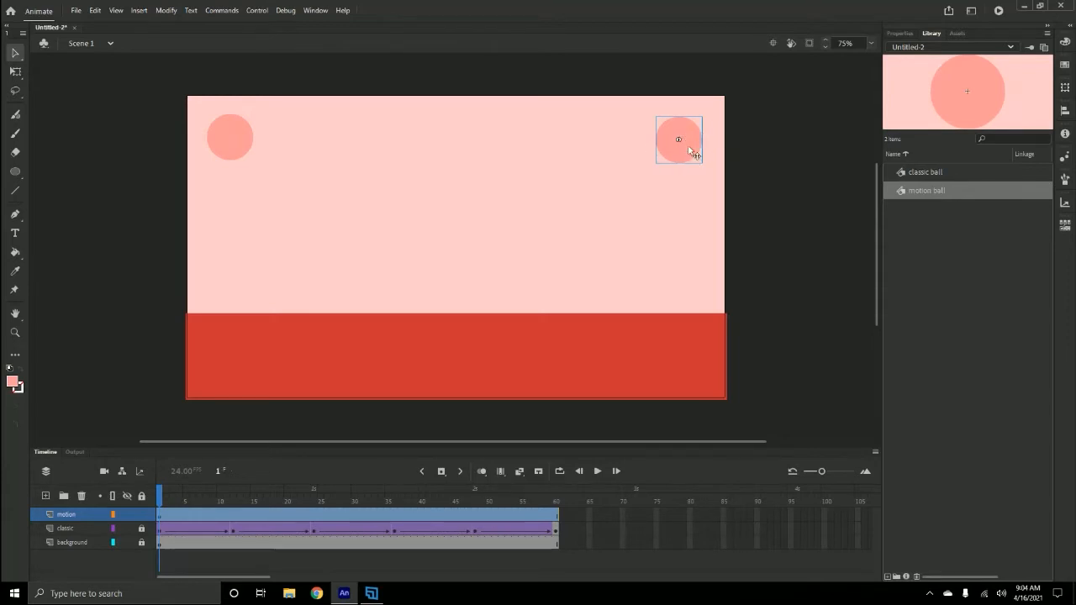
- Edit the motion ball symbol to give its circle the fill colour CD5A46, and return to Scene 1
{"action": "double_click", "coordinate": [687, 146]}
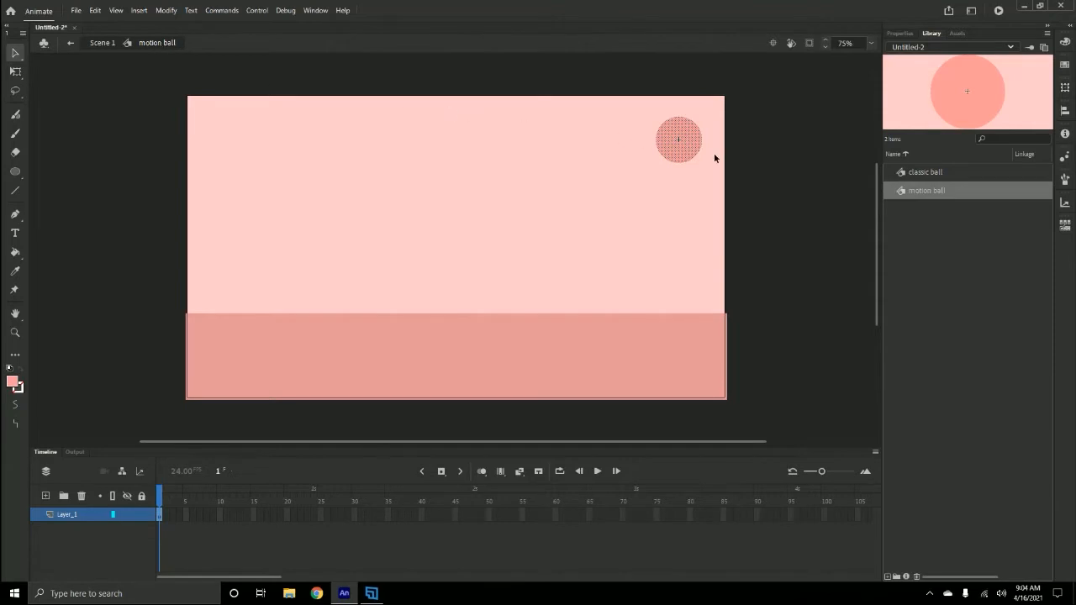
{"action": "left_click", "coordinate": [741, 146]}
{"action": "left_click", "coordinate": [15, 383]}
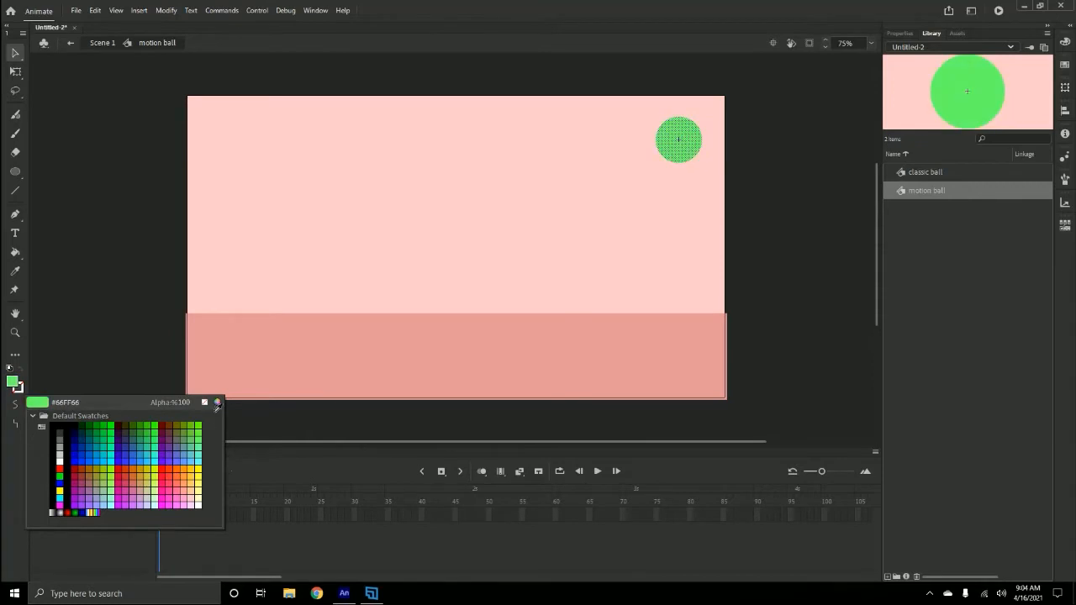
{"action": "left_click", "coordinate": [217, 403]}
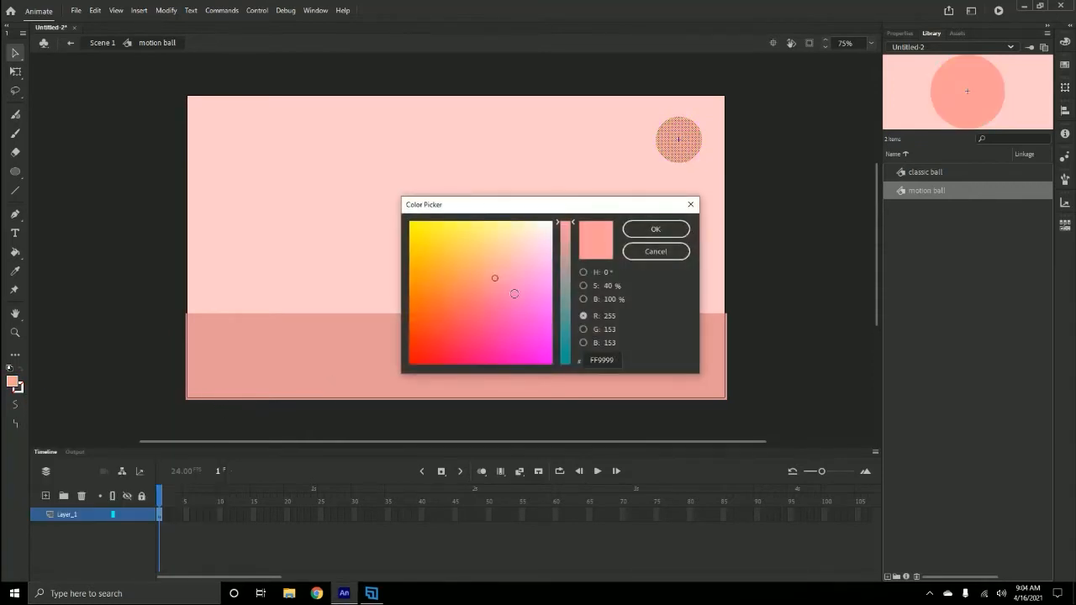
{"action": "left_click_drag", "start_coordinate": [574, 226], "coordinate": [573, 254]}
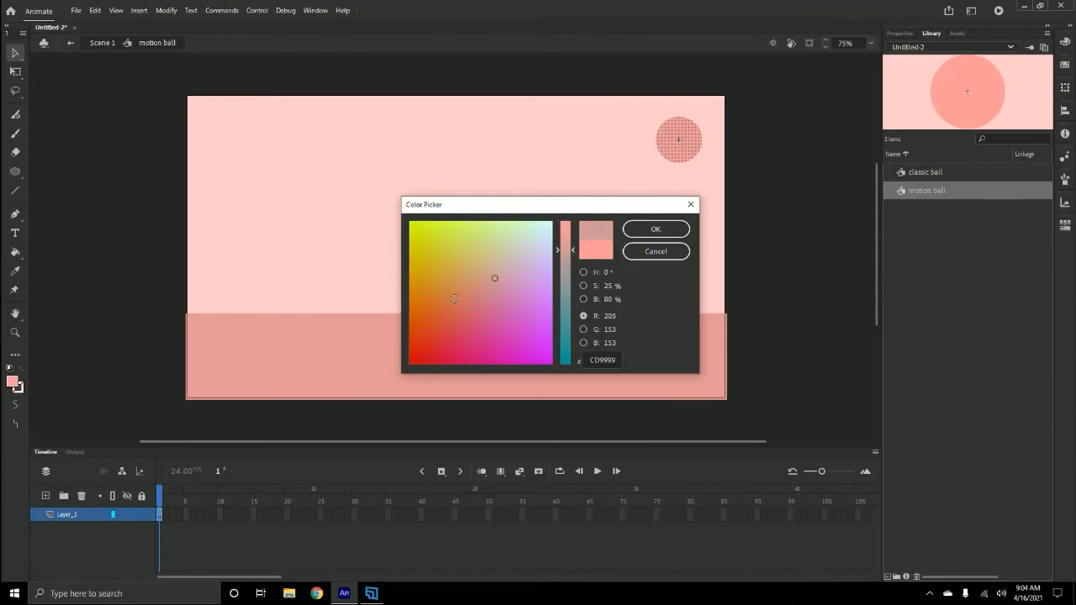
{"action": "left_click", "coordinate": [455, 298]}
{"action": "left_click_drag", "start_coordinate": [454, 296], "coordinate": [452, 305]}
{"action": "left_click", "coordinate": [448, 313]}
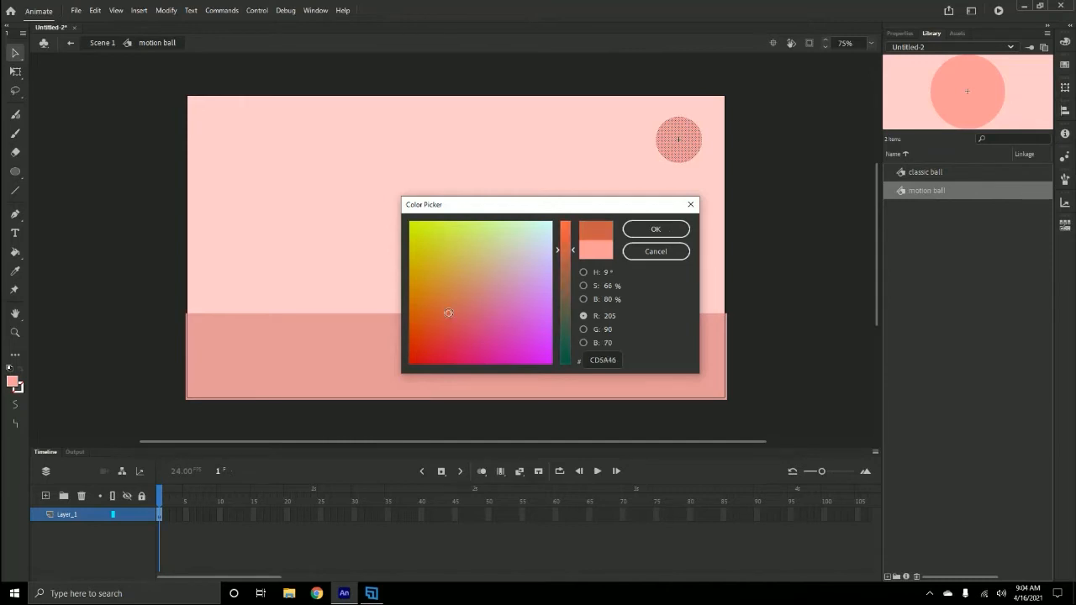
{"action": "left_click", "coordinate": [644, 229]}
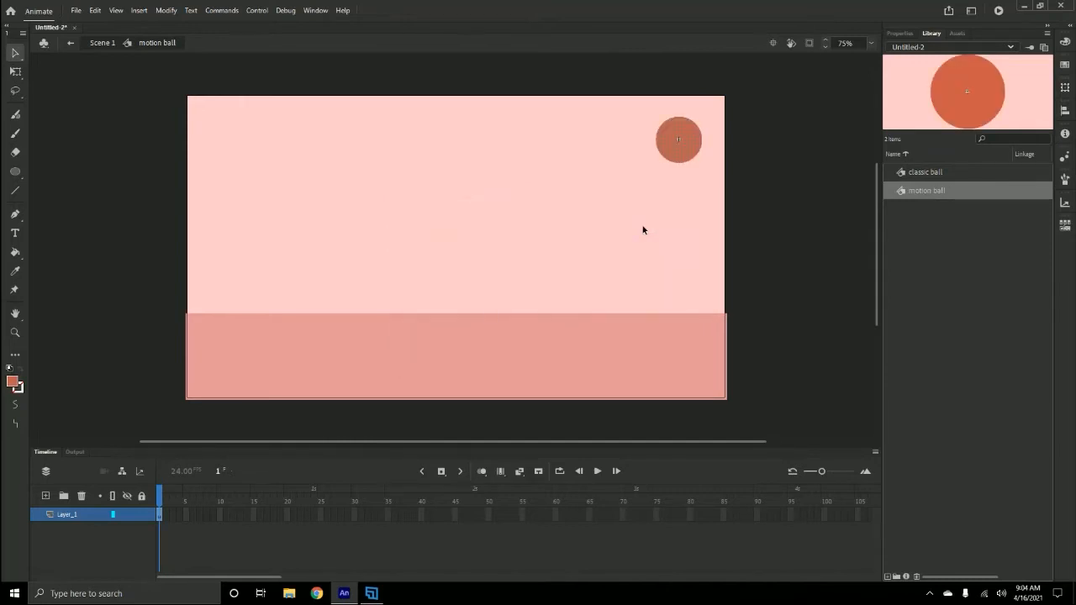
{"action": "left_click", "coordinate": [101, 43]}
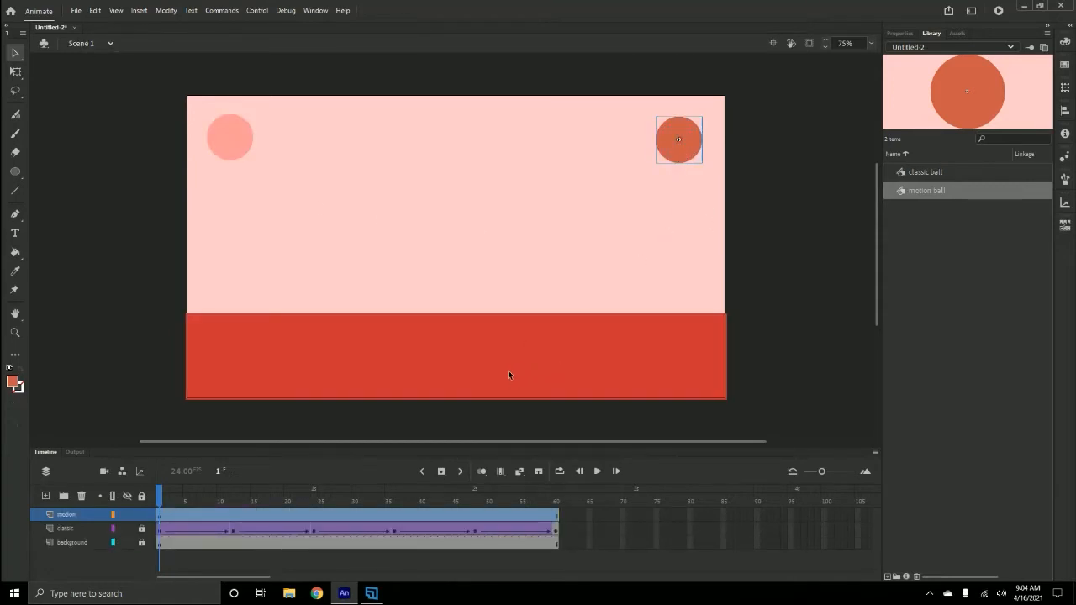
{"action": "left_click_drag", "start_coordinate": [160, 496], "coordinate": [75, 507]}
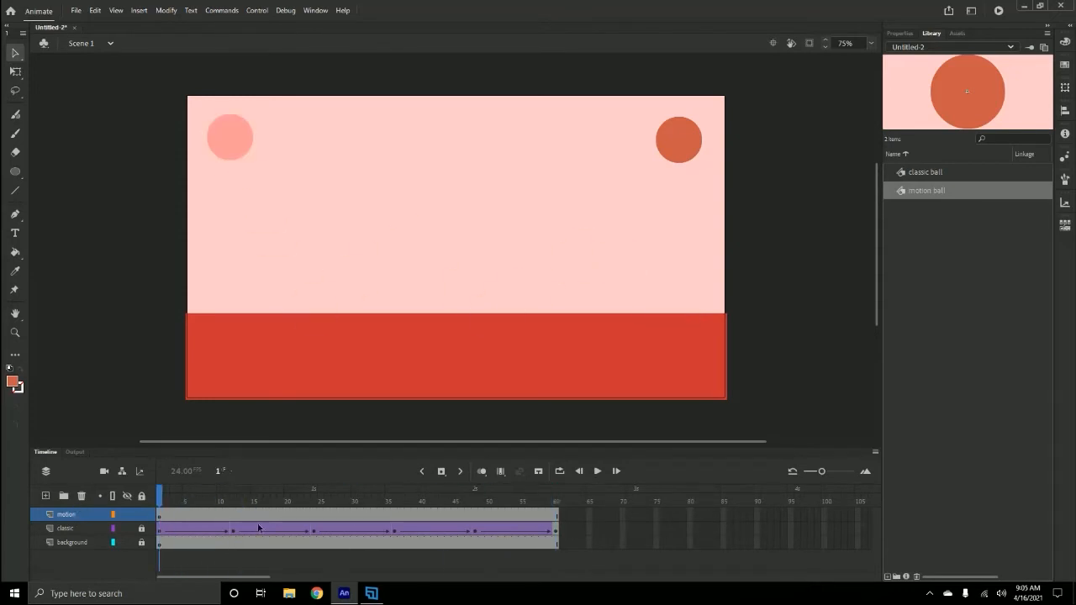
{"action": "left_click", "coordinate": [169, 517]}
{"action": "left_click_drag", "start_coordinate": [178, 516], "coordinate": [210, 523]}
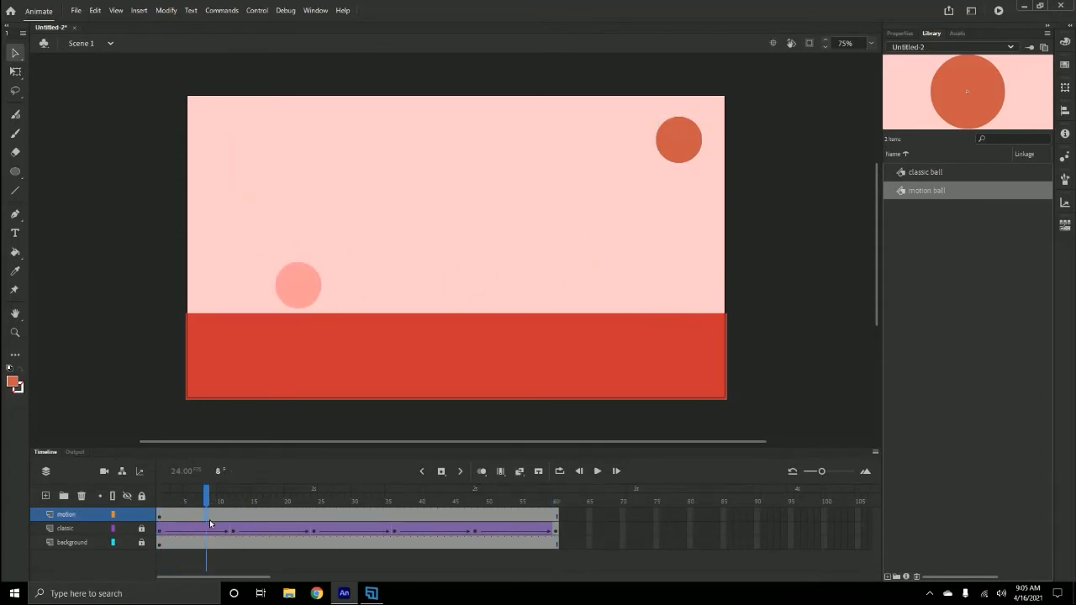
{"action": "left_click", "coordinate": [246, 520]}
{"action": "left_click", "coordinate": [215, 518]}
{"action": "left_click", "coordinate": [180, 517]}
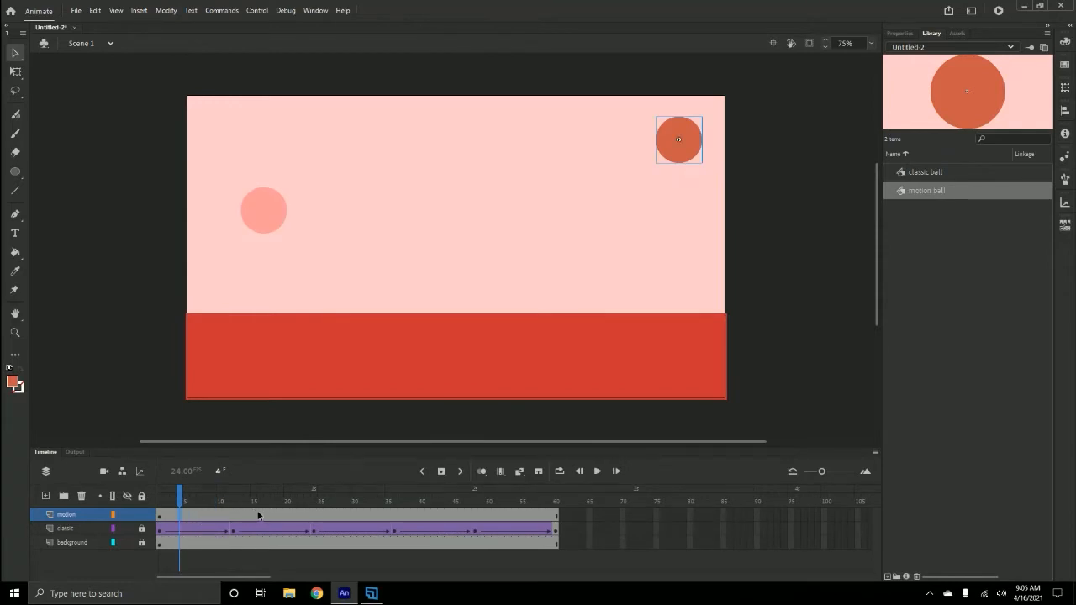
{"action": "left_click_drag", "start_coordinate": [250, 501], "coordinate": [221, 509]}
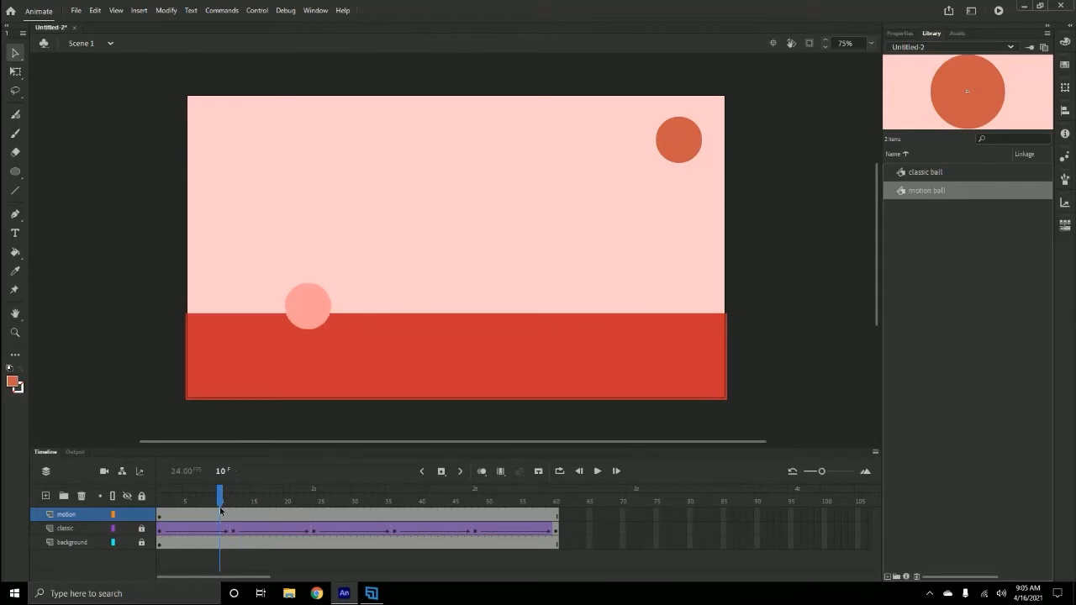
- Create a motion tween on the motion layer and return the playhead to frame 1
{"action": "right_click", "coordinate": [213, 516]}
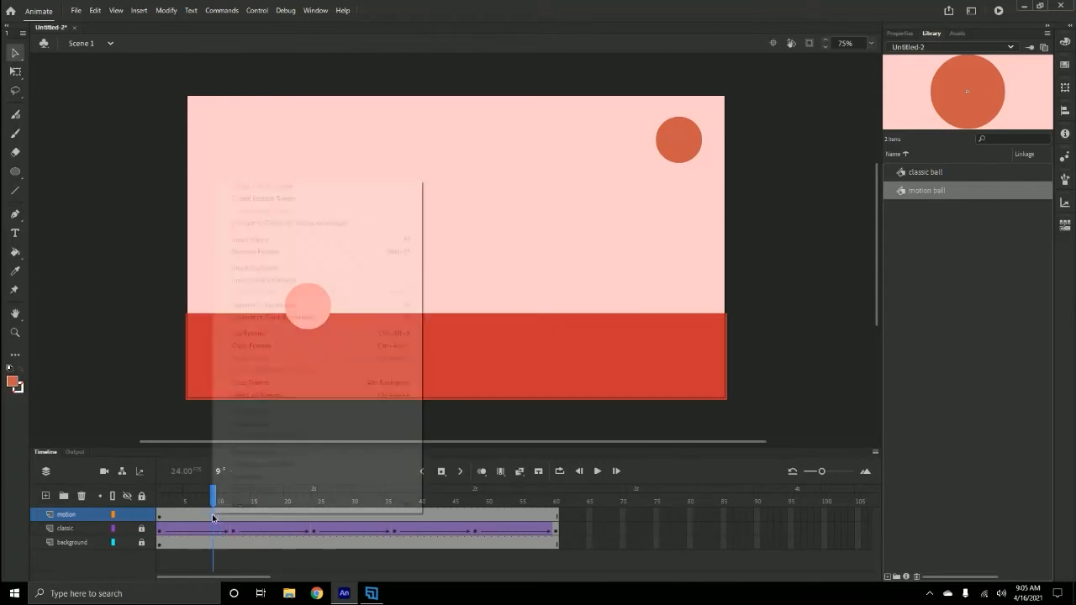
{"action": "left_click", "coordinate": [257, 200]}
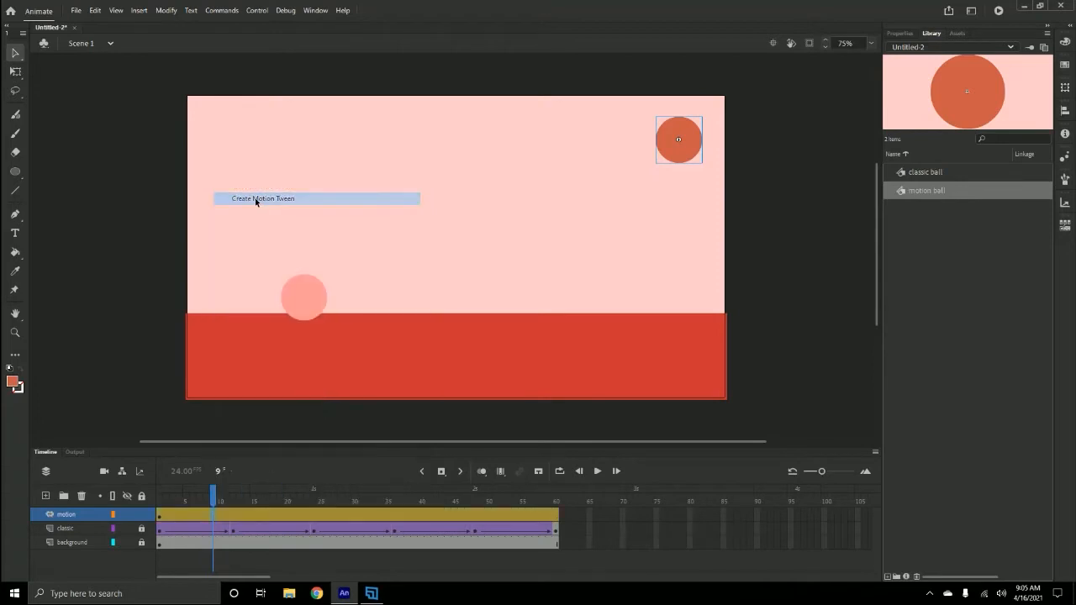
{"action": "left_click", "coordinate": [240, 518]}
{"action": "key", "text": "Return"}
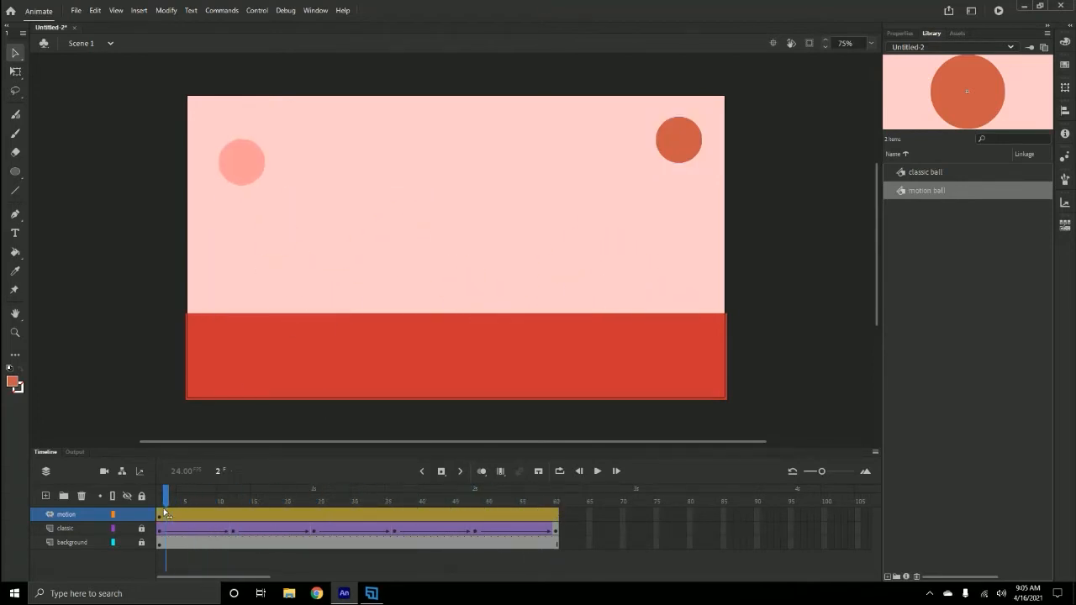
{"action": "left_click_drag", "start_coordinate": [150, 520], "coordinate": [126, 526]}
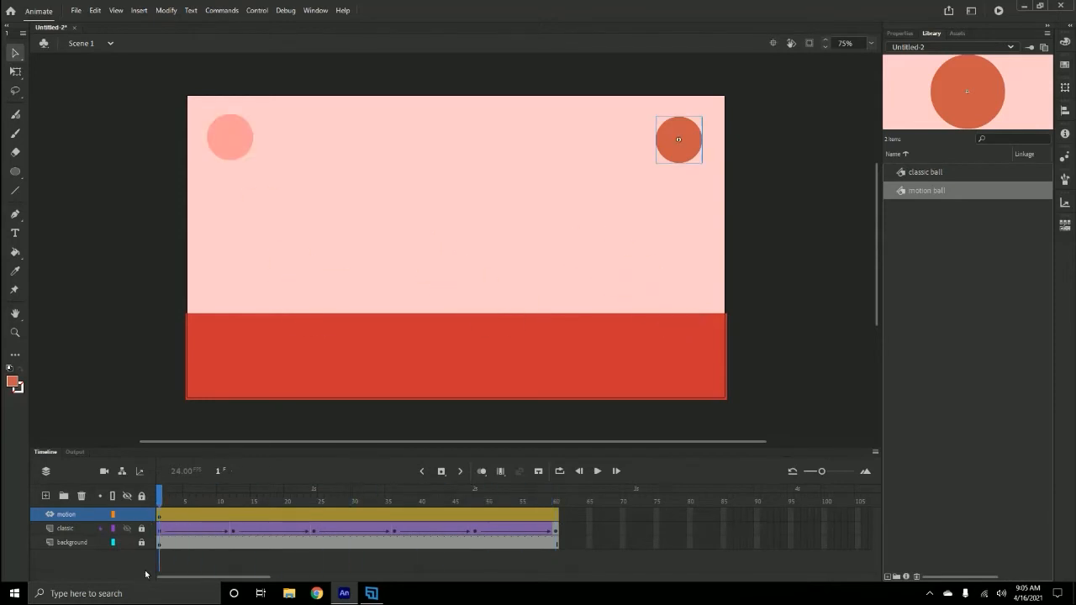
- At frame 12, move the motion ball down and inward to the upper edge of the red ground, level with the classic ball
{"action": "left_click_drag", "start_coordinate": [159, 491], "coordinate": [235, 491]}
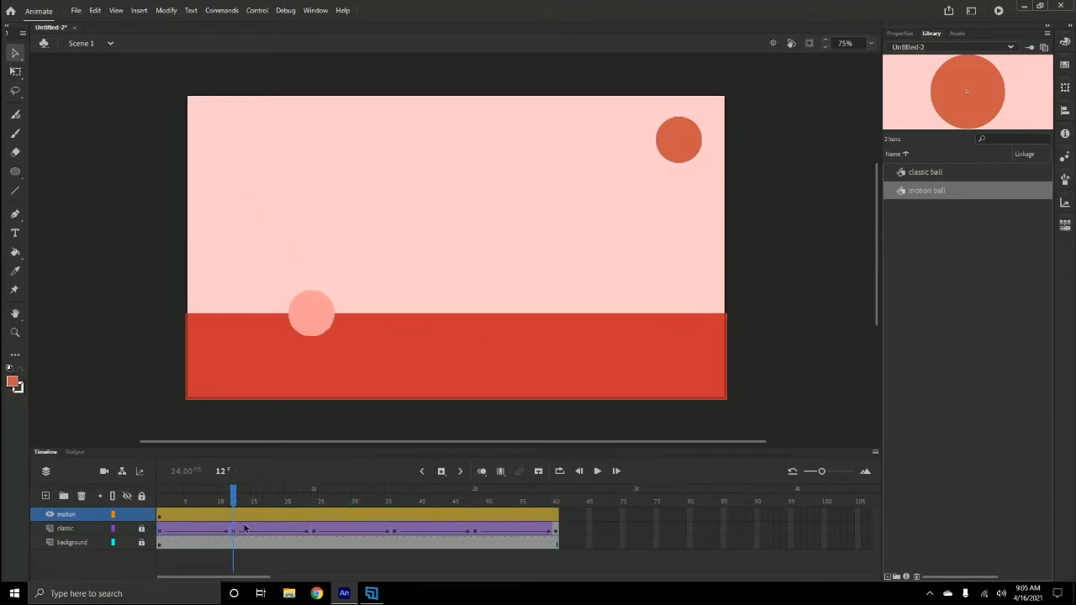
{"action": "left_click", "coordinate": [686, 145]}
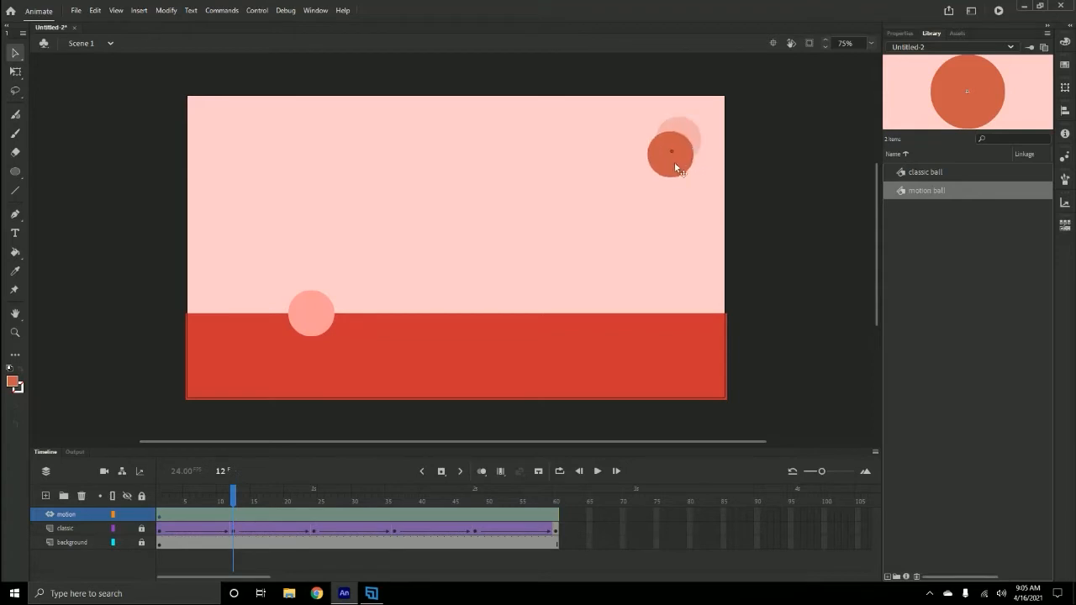
{"action": "left_click_drag", "start_coordinate": [675, 167], "coordinate": [628, 281]}
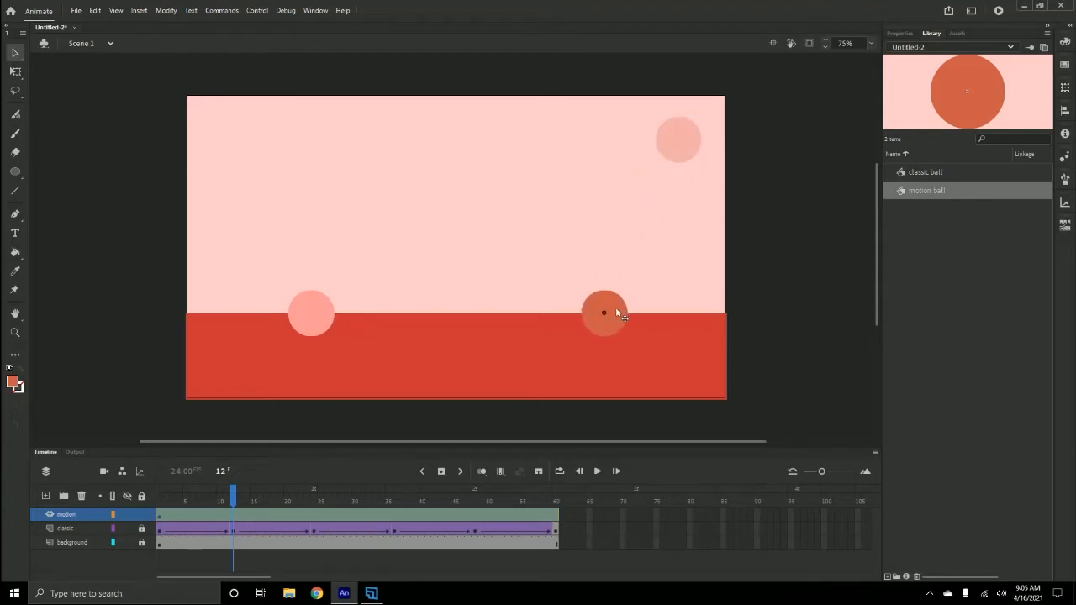
{"action": "left_click_drag", "start_coordinate": [623, 315], "coordinate": [623, 314]}
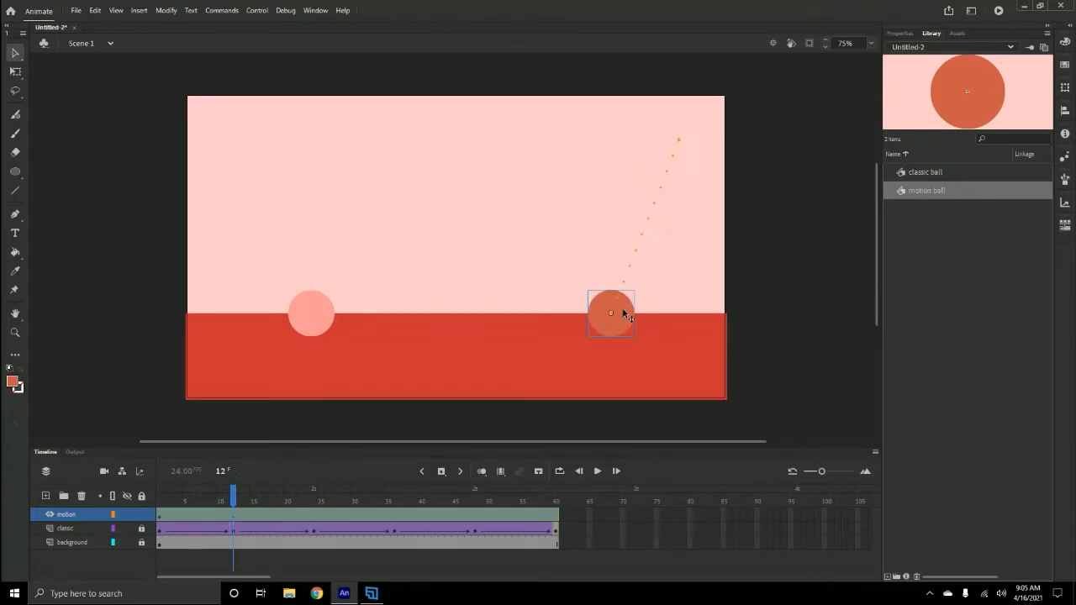
- Raise the motion ball into mid-air further left at frame 24, and lower it to the red ground's upper edge at frame 36
{"action": "left_click", "coordinate": [243, 495]}
{"action": "left_click_drag", "start_coordinate": [243, 494], "coordinate": [314, 494]}
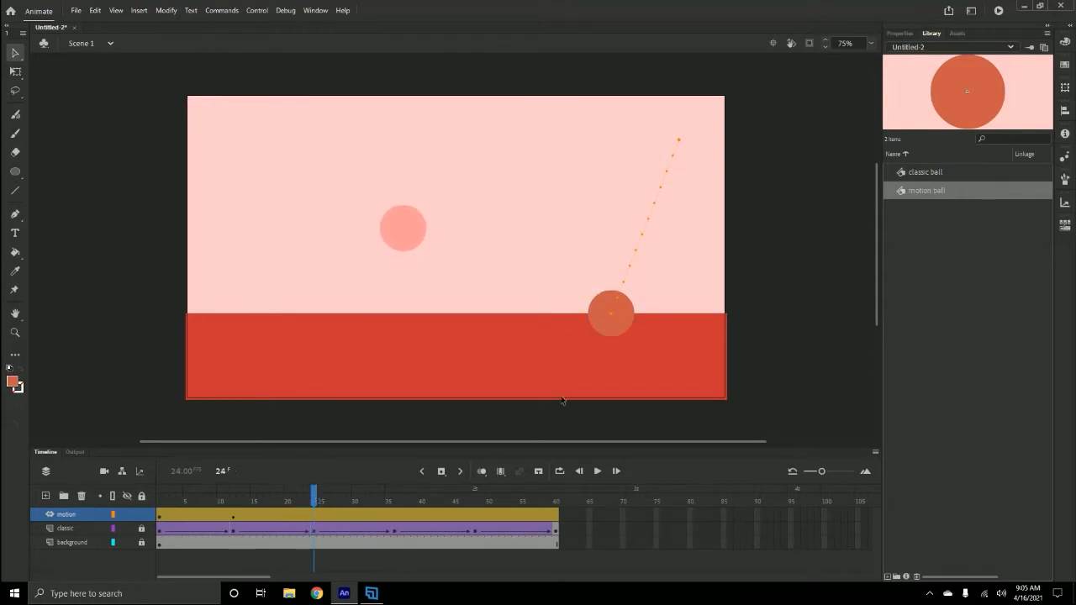
{"action": "left_click_drag", "start_coordinate": [610, 327], "coordinate": [534, 248]}
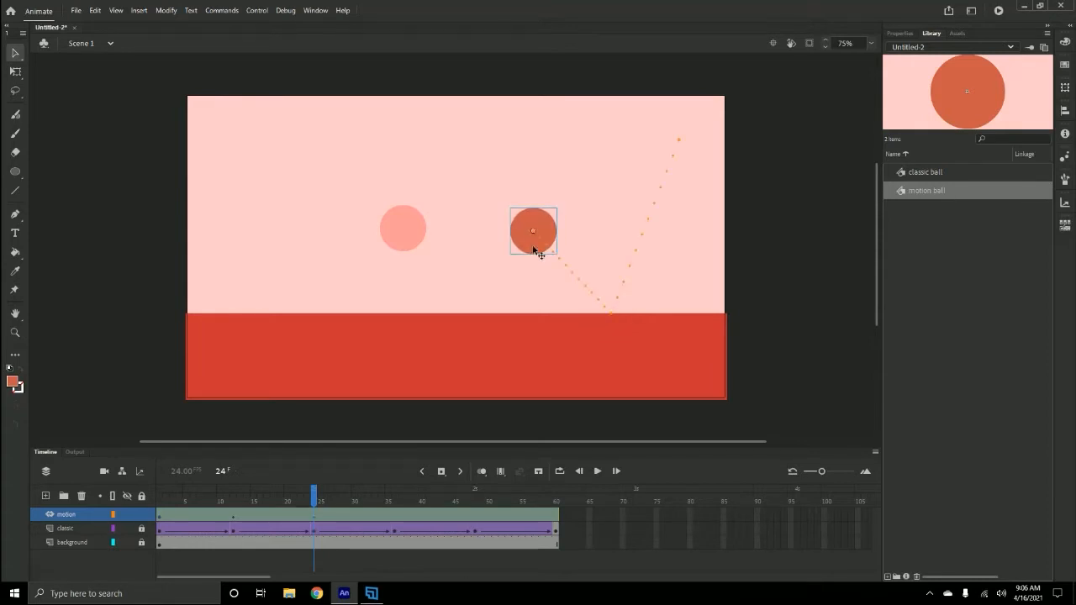
{"action": "left_click_drag", "start_coordinate": [314, 495], "coordinate": [398, 511]}
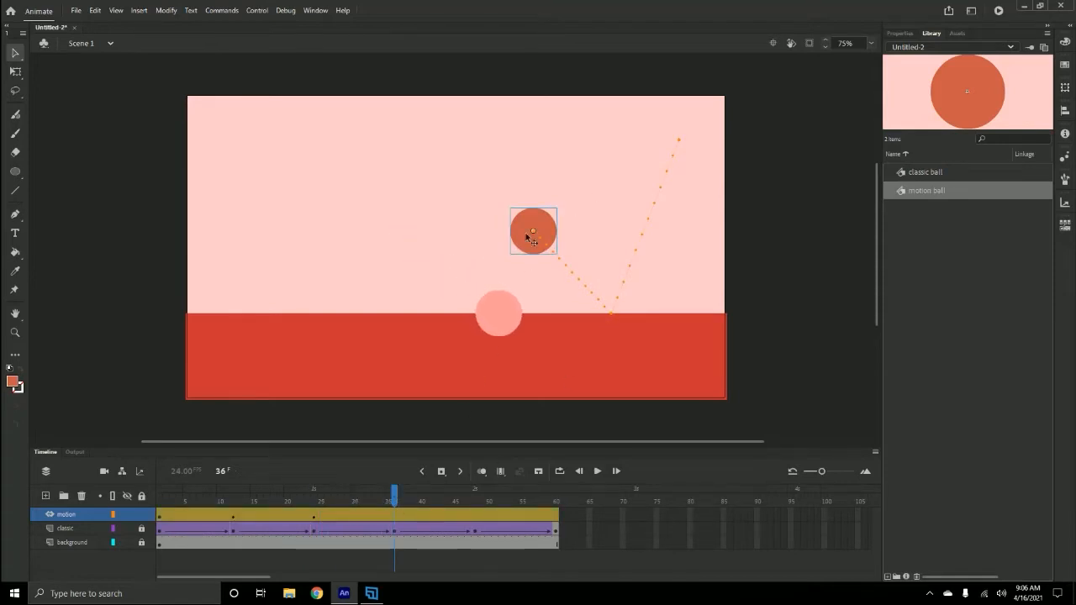
{"action": "left_click_drag", "start_coordinate": [548, 223], "coordinate": [423, 295]}
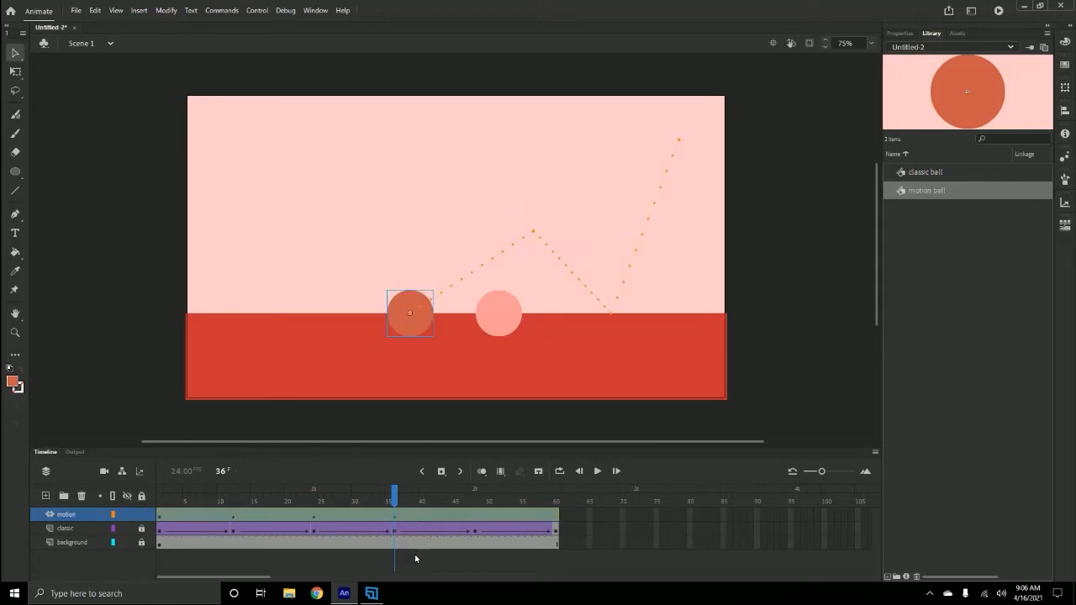
- Raise the motion ball again further left at frame 48, land it near the ground's left end at frame 60, and preview the bounce
{"action": "left_click_drag", "start_coordinate": [395, 502], "coordinate": [476, 499]}
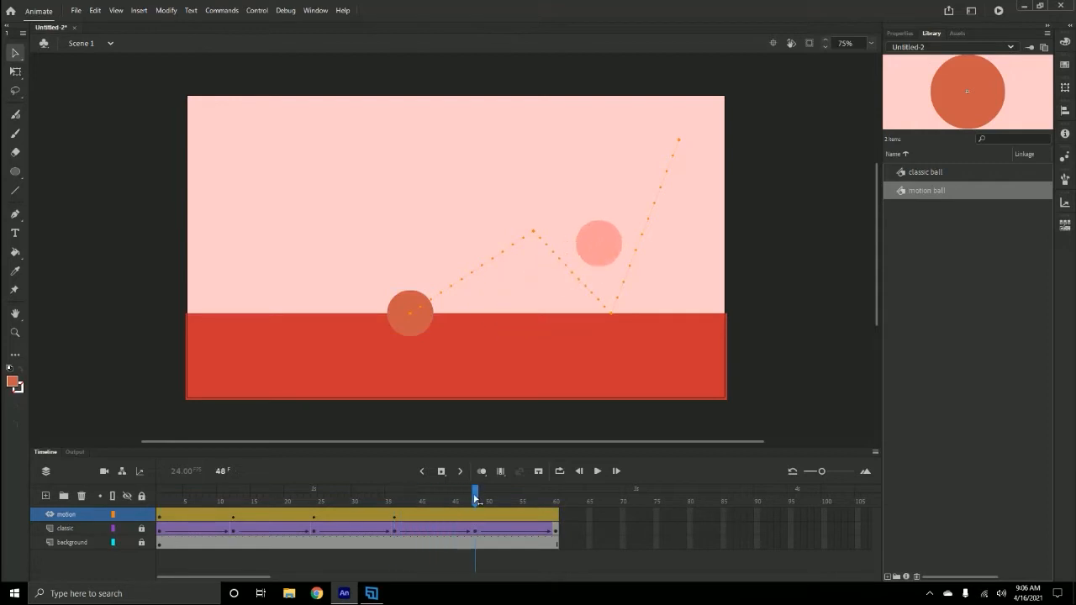
{"action": "left_click", "coordinate": [404, 303]}
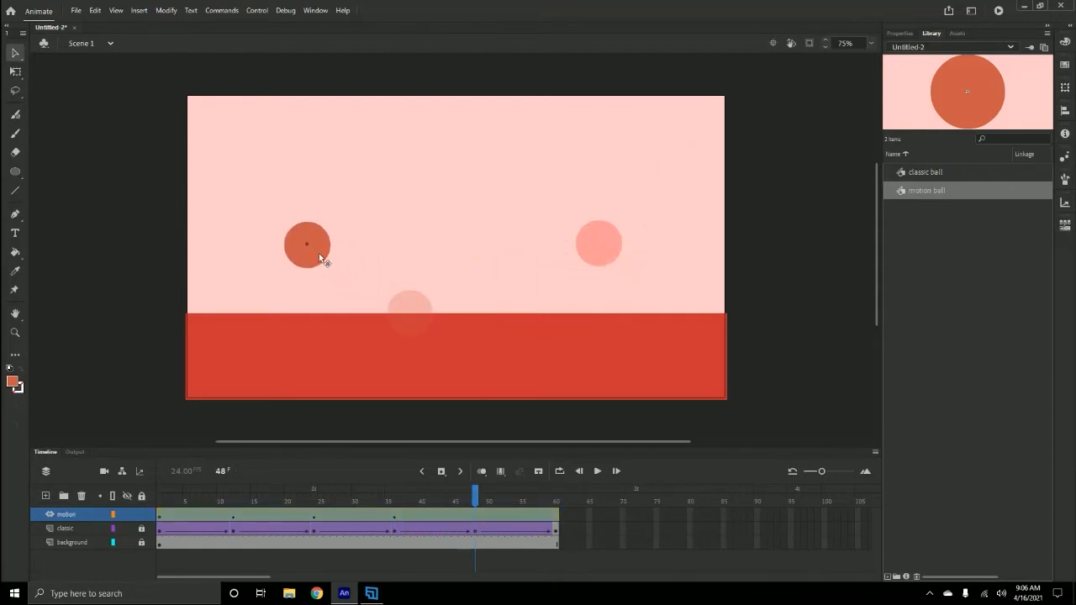
{"action": "left_click_drag", "start_coordinate": [319, 255], "coordinate": [319, 255]}
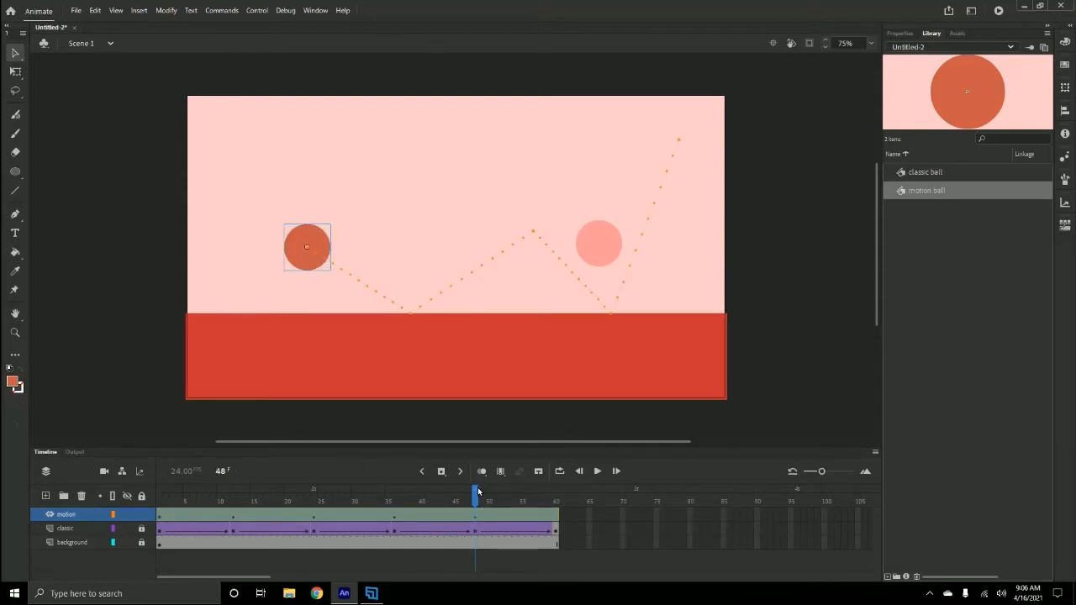
{"action": "left_click_drag", "start_coordinate": [477, 492], "coordinate": [555, 493]}
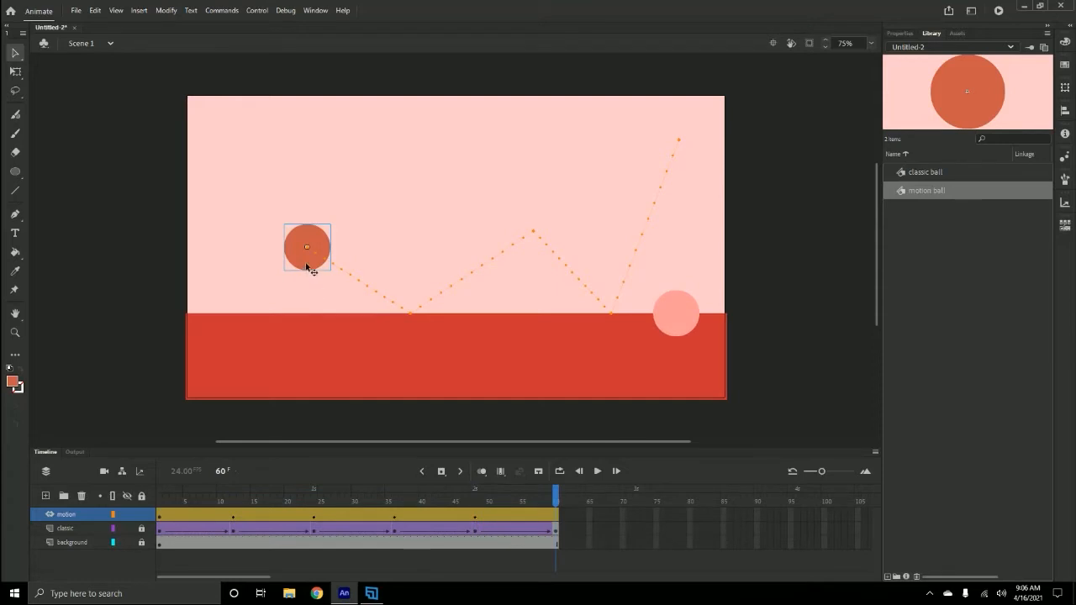
{"action": "left_click_drag", "start_coordinate": [301, 264], "coordinate": [231, 327]}
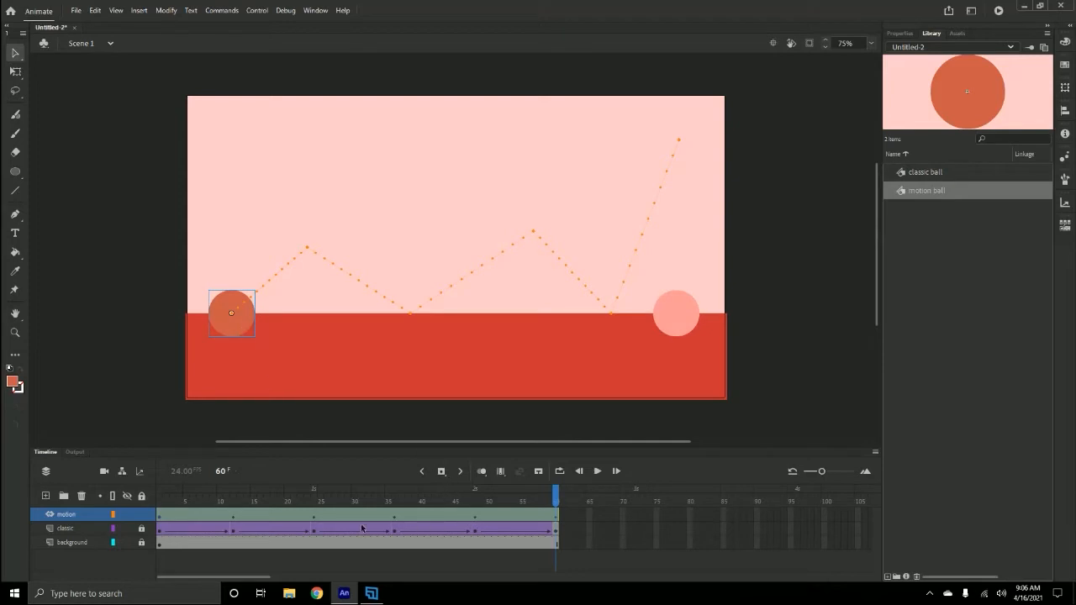
{"action": "key", "text": "Return"}
{"action": "key", "text": "Return"}
- At frame 24, shift the motion ball slightly left so its first bounce peaks midway between the two landing points
{"action": "left_click_drag", "start_coordinate": [555, 494], "coordinate": [316, 496]}
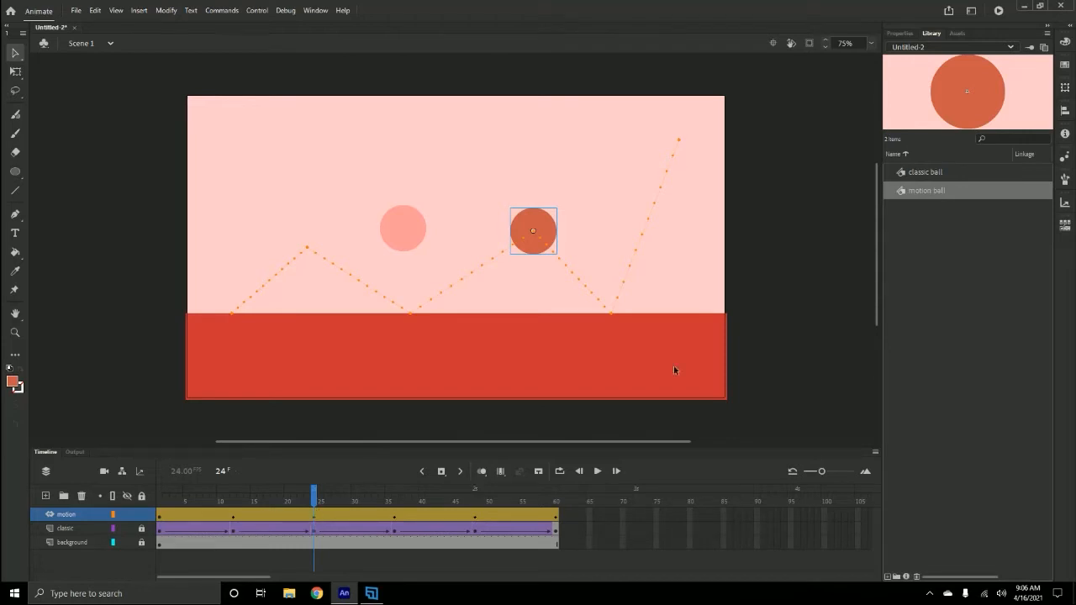
{"action": "left_click_drag", "start_coordinate": [543, 231], "coordinate": [514, 225]}
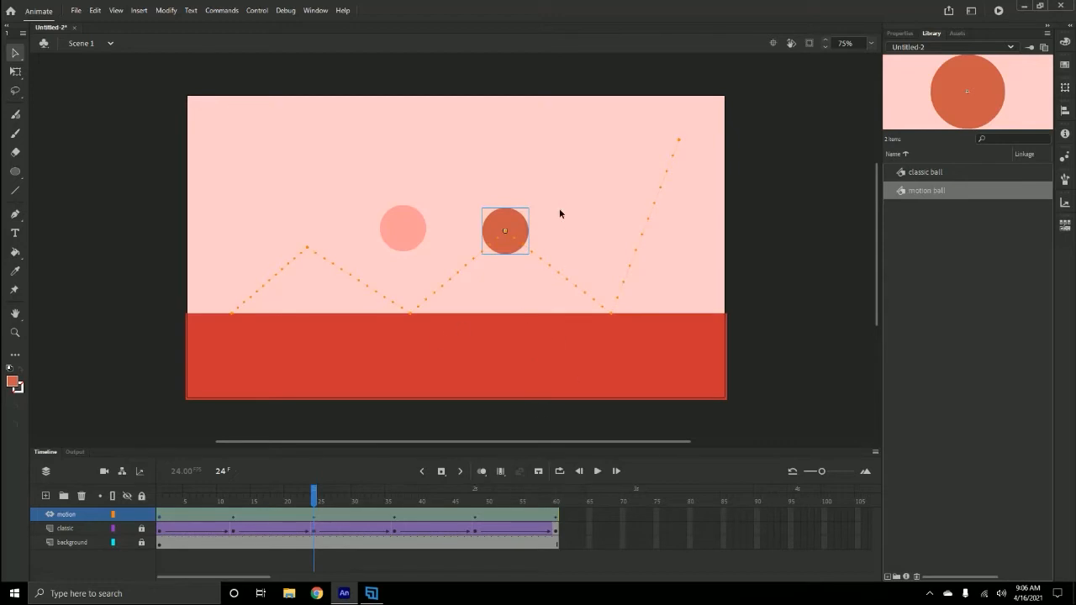
- Try moving the motion ball up and left at frame 18, and undo the change
{"action": "left_click_drag", "start_coordinate": [314, 496], "coordinate": [274, 497]}
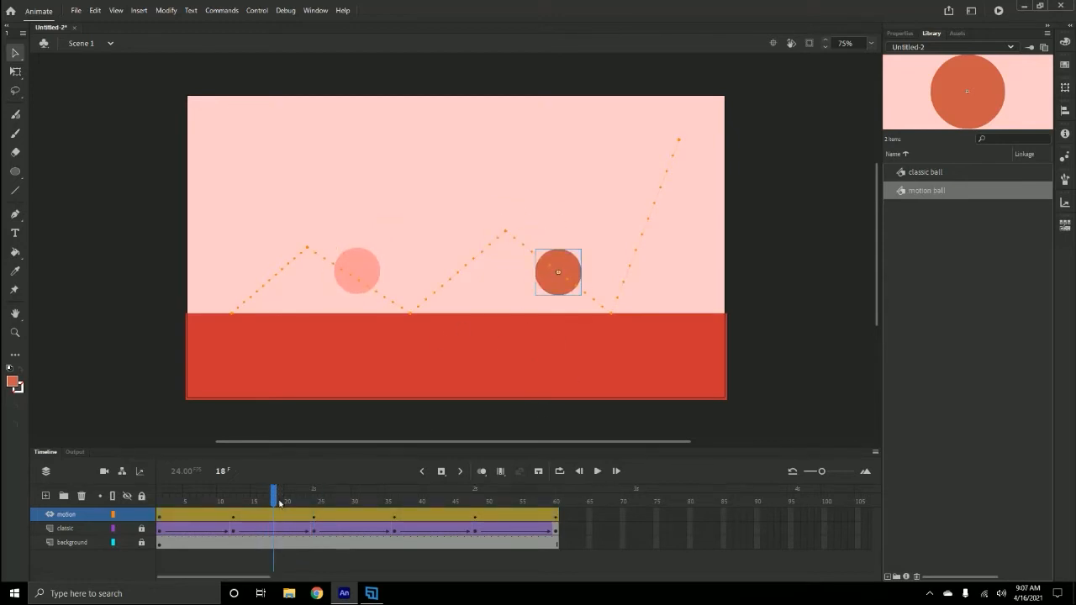
{"action": "left_click_drag", "start_coordinate": [567, 267], "coordinate": [516, 230]}
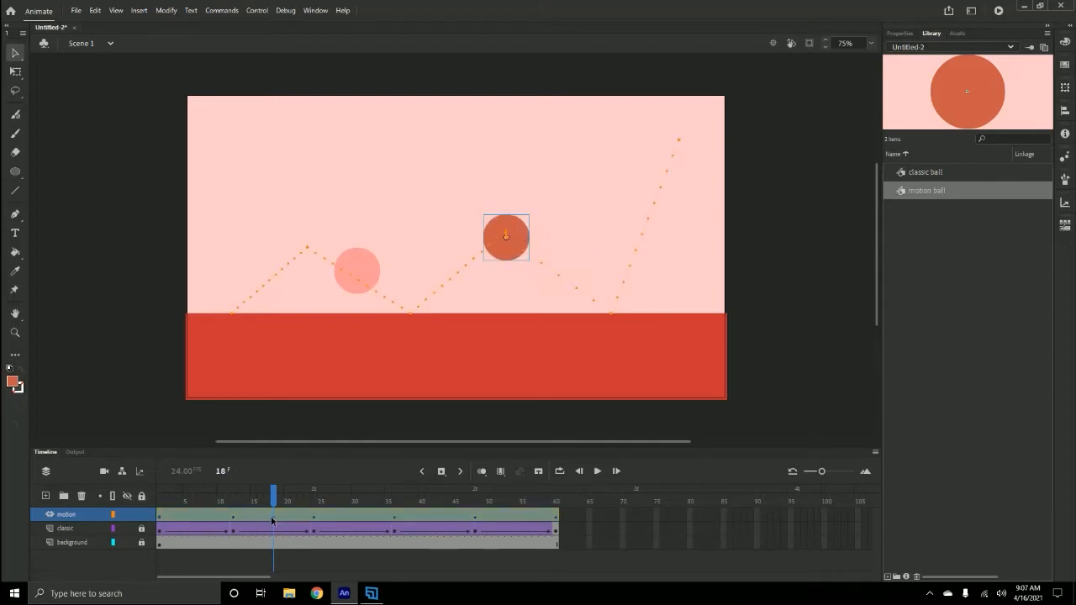
{"action": "key", "text": "ctrl+z"}
- Play the animation from frame 1 to review both balls bouncing
{"action": "left_click_drag", "start_coordinate": [274, 501], "coordinate": [158, 513]}
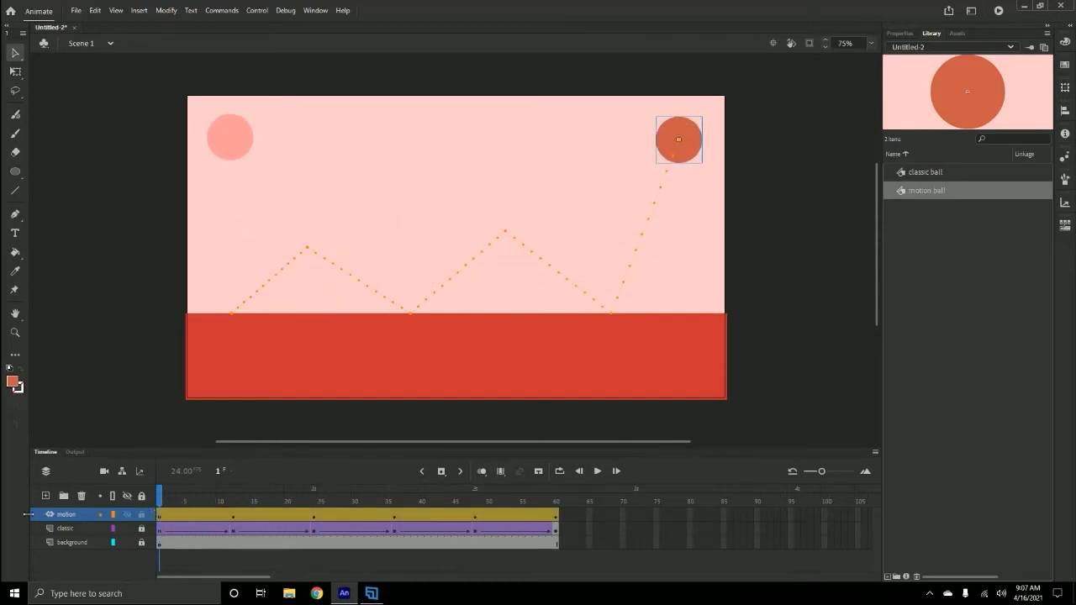
{"action": "key", "text": "Return"}
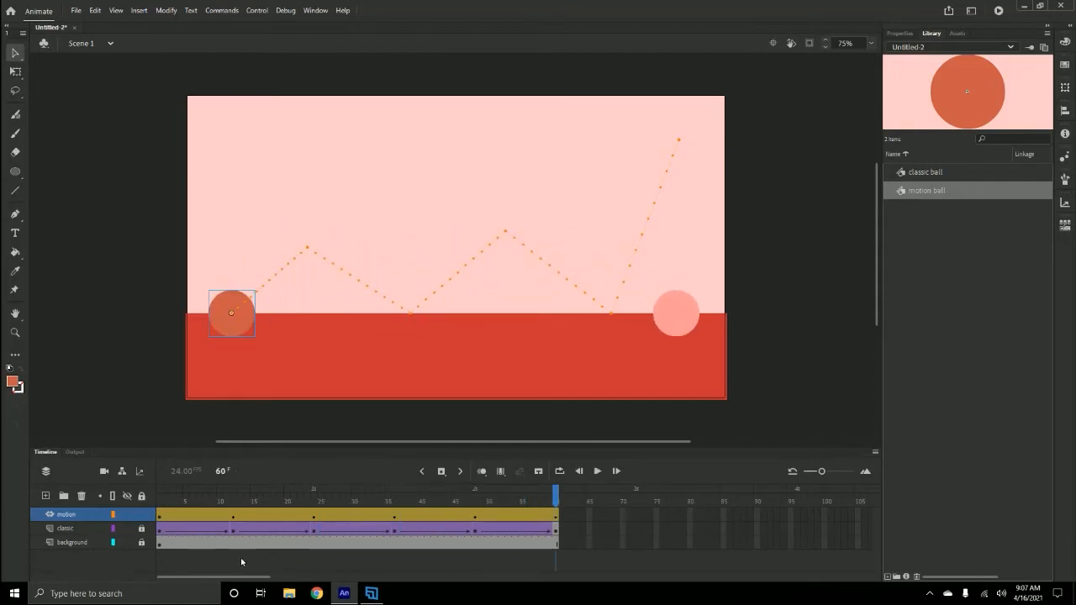
{"action": "left_click", "coordinate": [588, 529]}
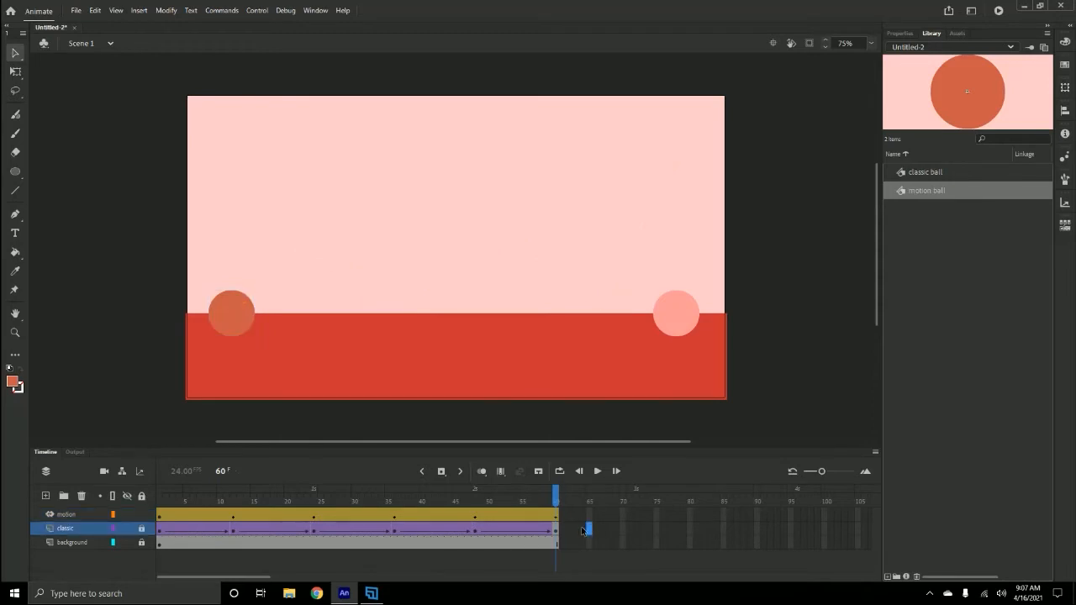
{"action": "key", "text": "Return"}
- Bend the straight segments of the motion ball's path into arcs, and shift the path's final point slightly further left along the ground
{"action": "left_click", "coordinate": [160, 515]}
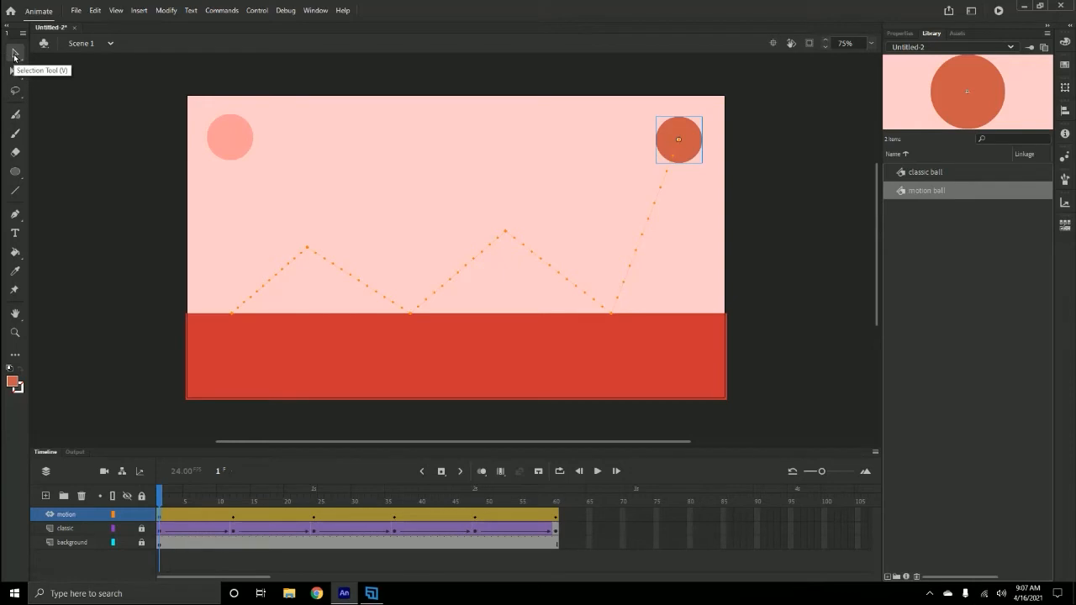
{"action": "left_click", "coordinate": [767, 255]}
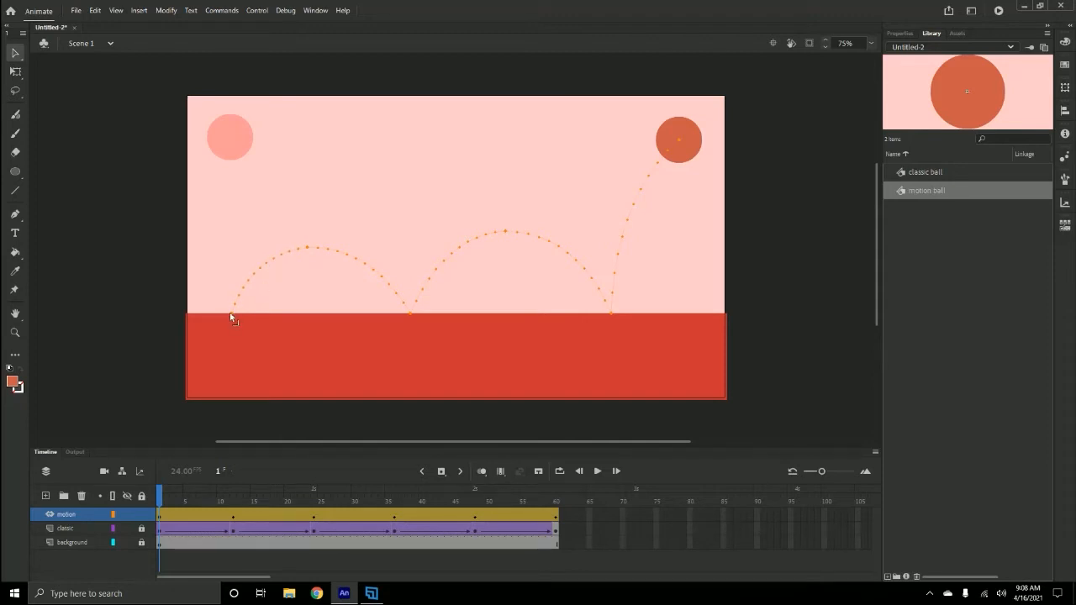
{"action": "left_click_drag", "start_coordinate": [225, 312], "coordinate": [219, 313]}
{"action": "left_click", "coordinate": [559, 544]}
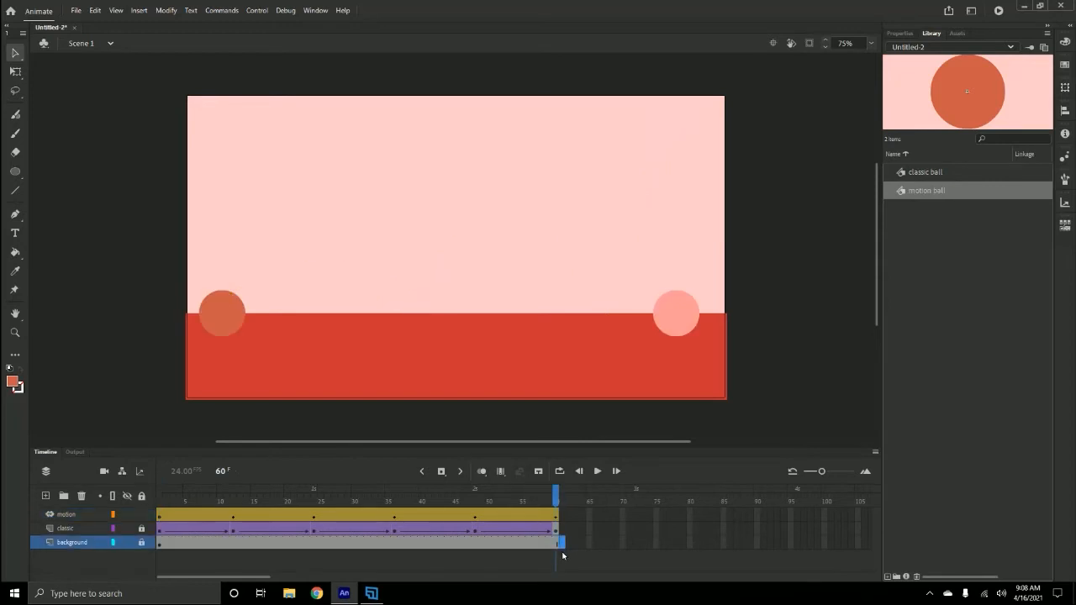
{"action": "key", "text": "Return"}
- Open the motion tween's property curves on the motion layer and enlarge the timeline area to show the Location X and Y graphs
{"action": "left_click", "coordinate": [183, 517]}
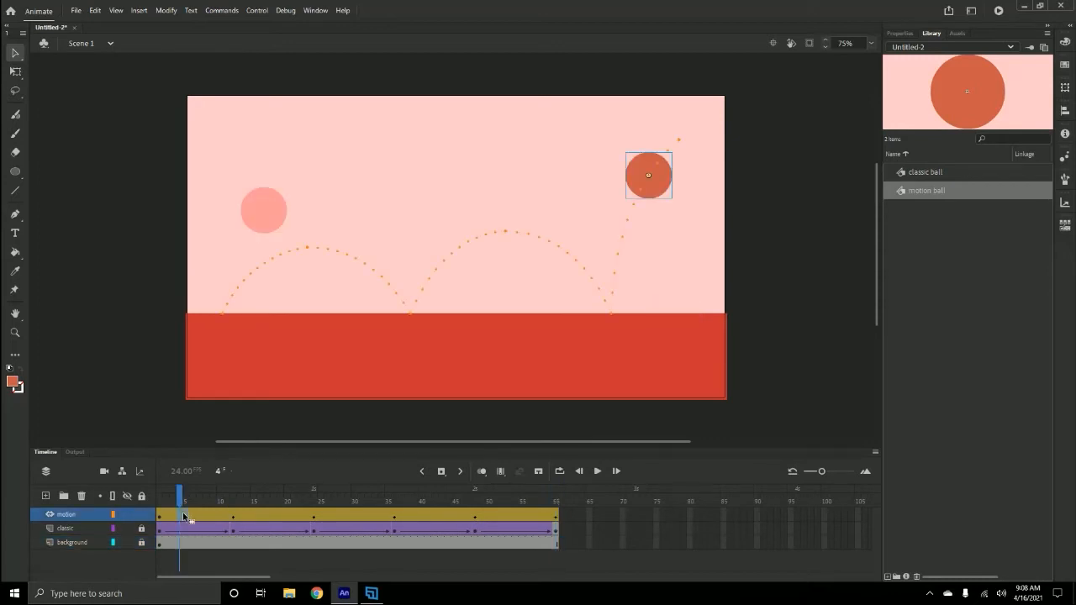
{"action": "left_click", "coordinate": [200, 517]}
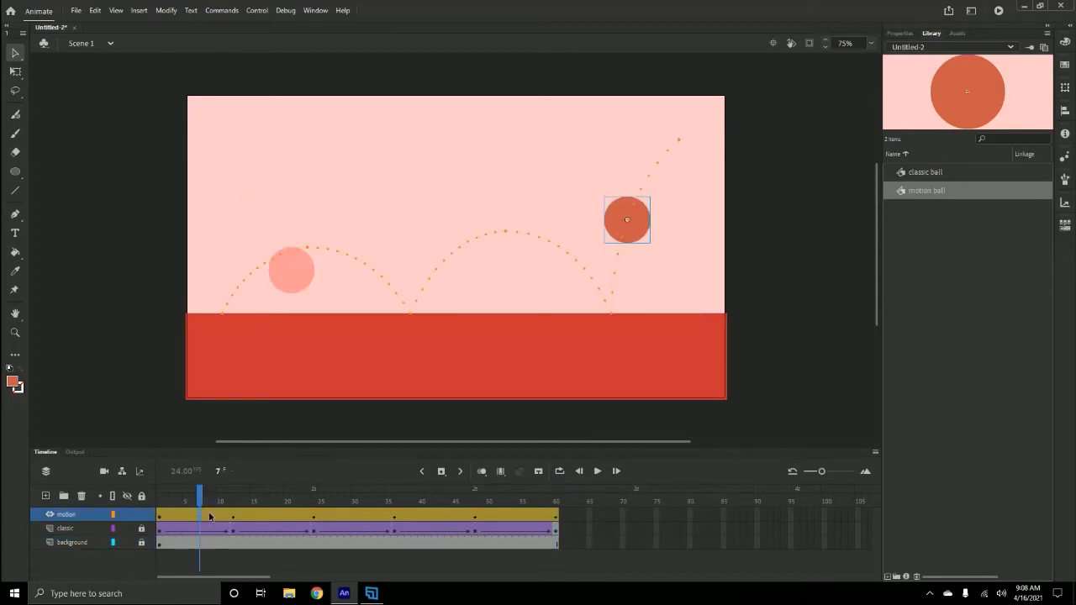
{"action": "left_click", "coordinate": [209, 518]}
{"action": "left_click", "coordinate": [200, 518]}
{"action": "double_click", "coordinate": [208, 516]}
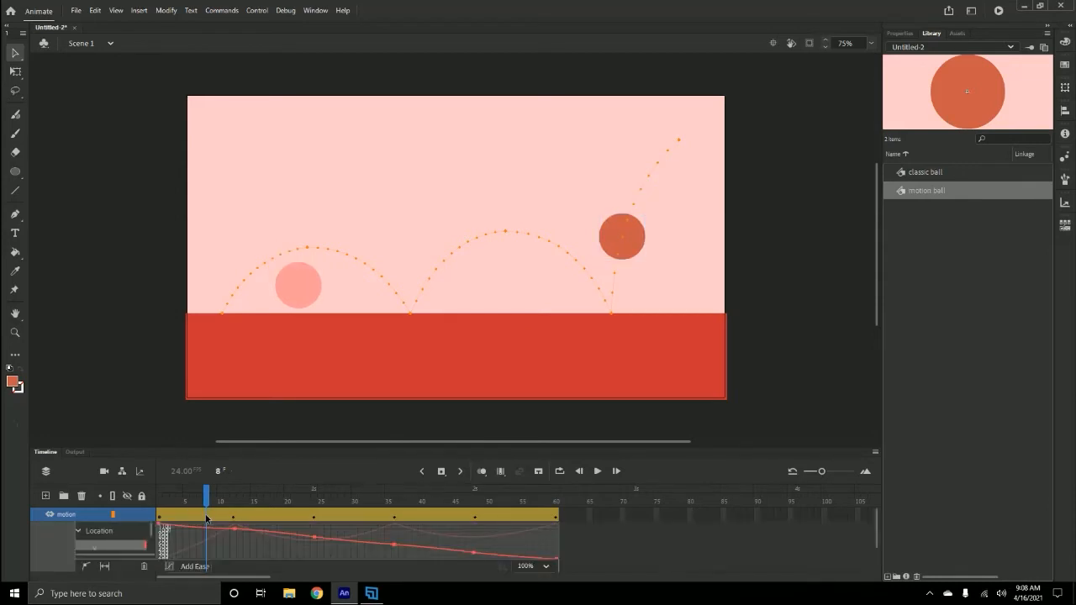
{"action": "left_click_drag", "start_coordinate": [251, 447], "coordinate": [255, 409]}
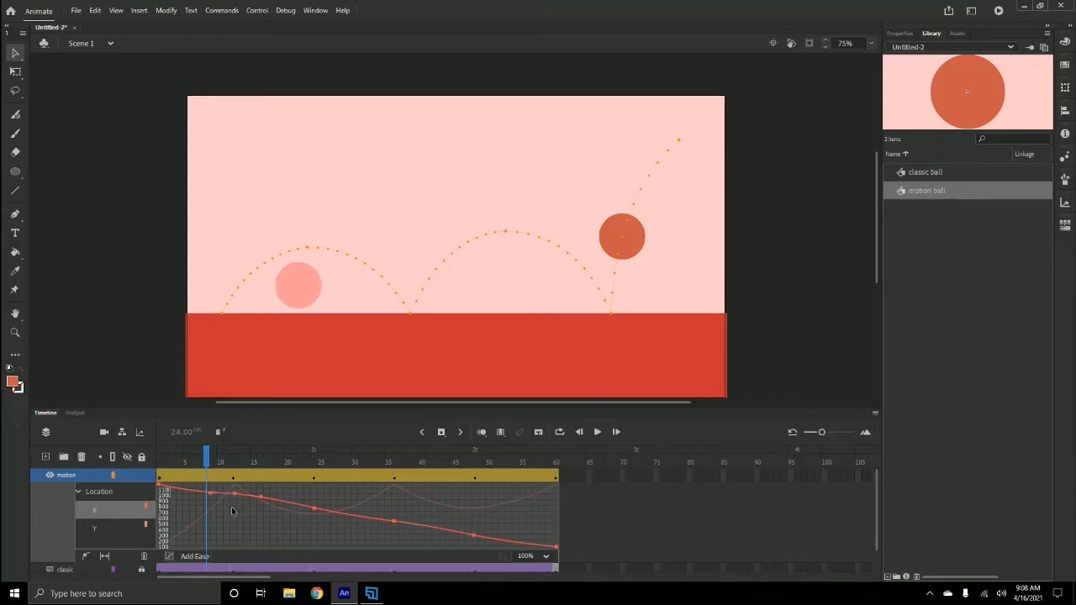
- Try deleting the Location X curve's frame 12 anchor point, try moving it to frame 10, and undo each change
{"action": "key", "text": "Delete"}
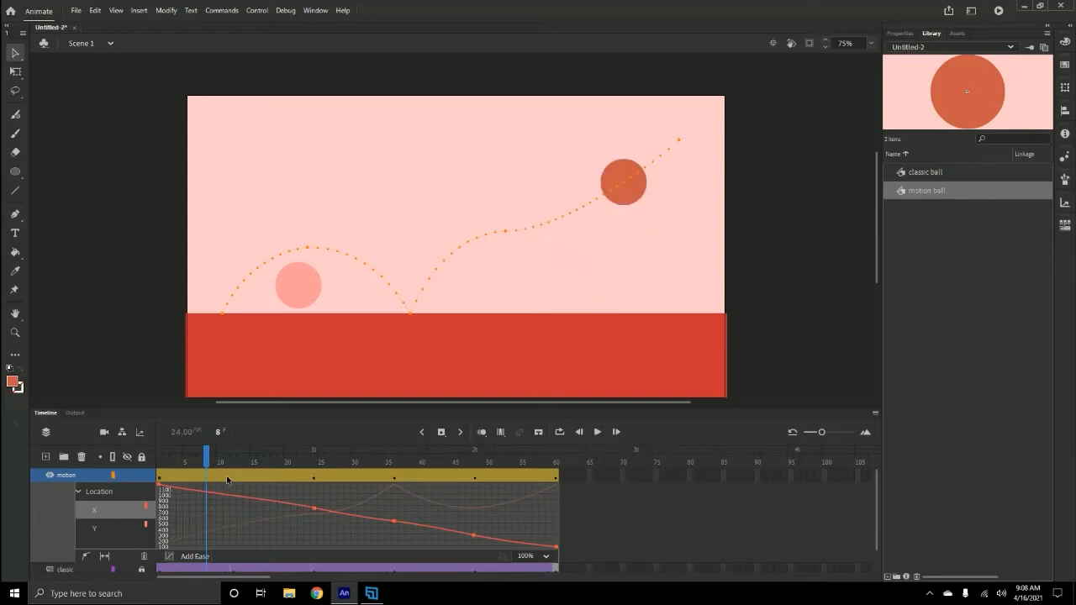
{"action": "key", "text": "ctrl+z"}
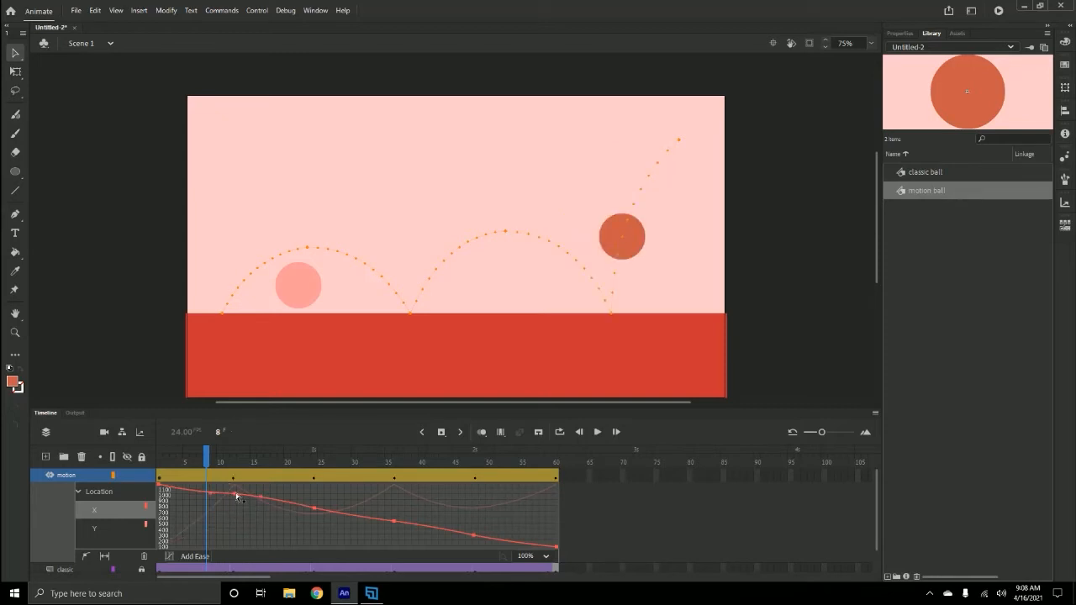
{"action": "left_click_drag", "start_coordinate": [234, 493], "coordinate": [219, 495]}
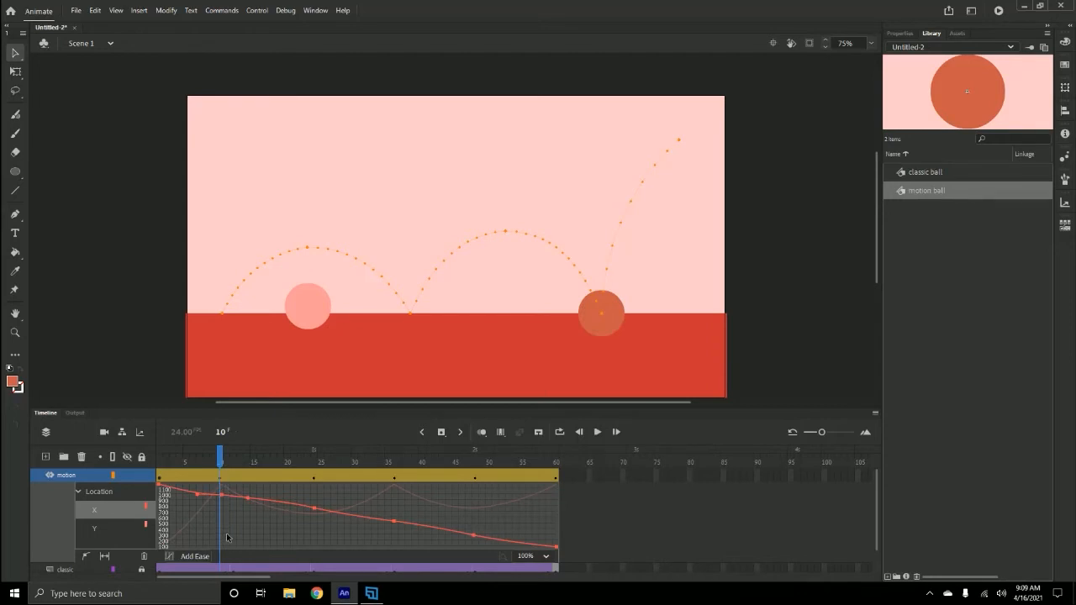
{"action": "key", "text": "ctrl+z"}
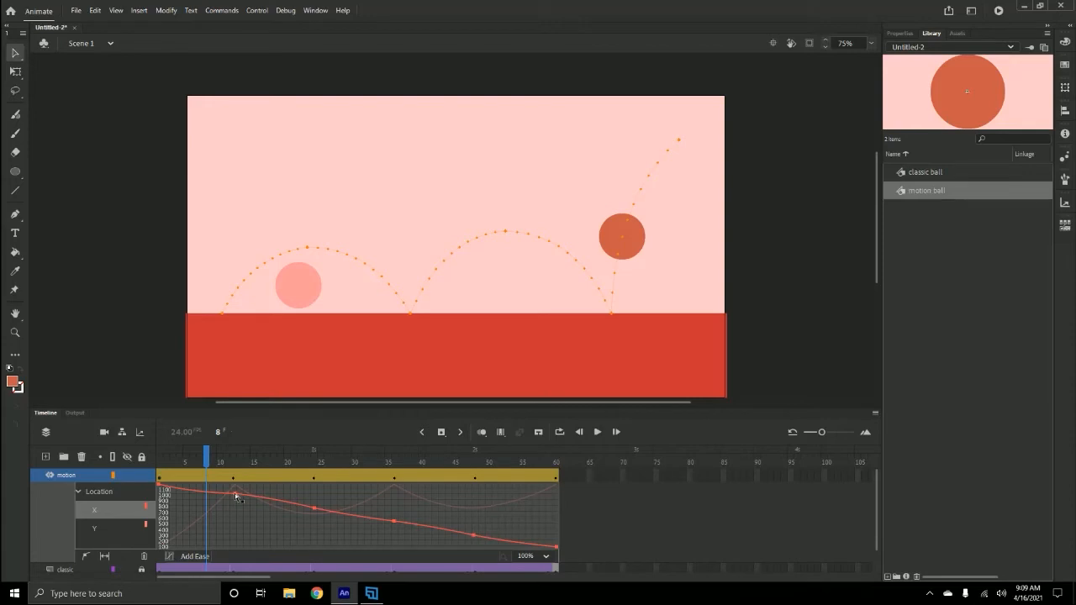
- Try lengthening the right-hand handle of the Location X curve's frame 12 anchor point, and undo the change
{"action": "left_click", "coordinate": [234, 494]}
{"action": "left_click_drag", "start_coordinate": [263, 497], "coordinate": [279, 495]}
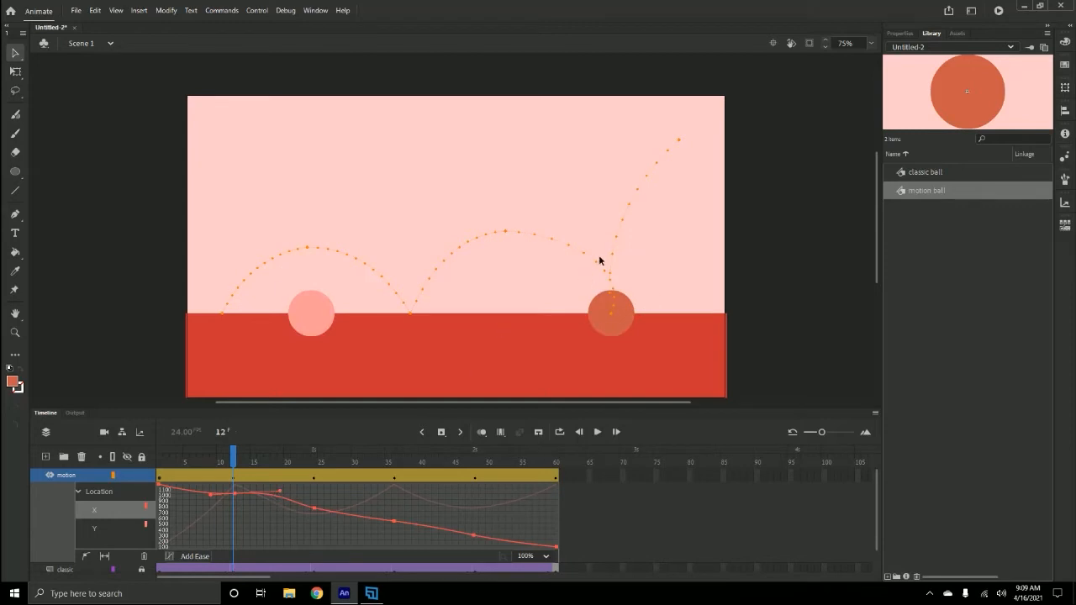
{"action": "key", "text": "ctrl+z"}
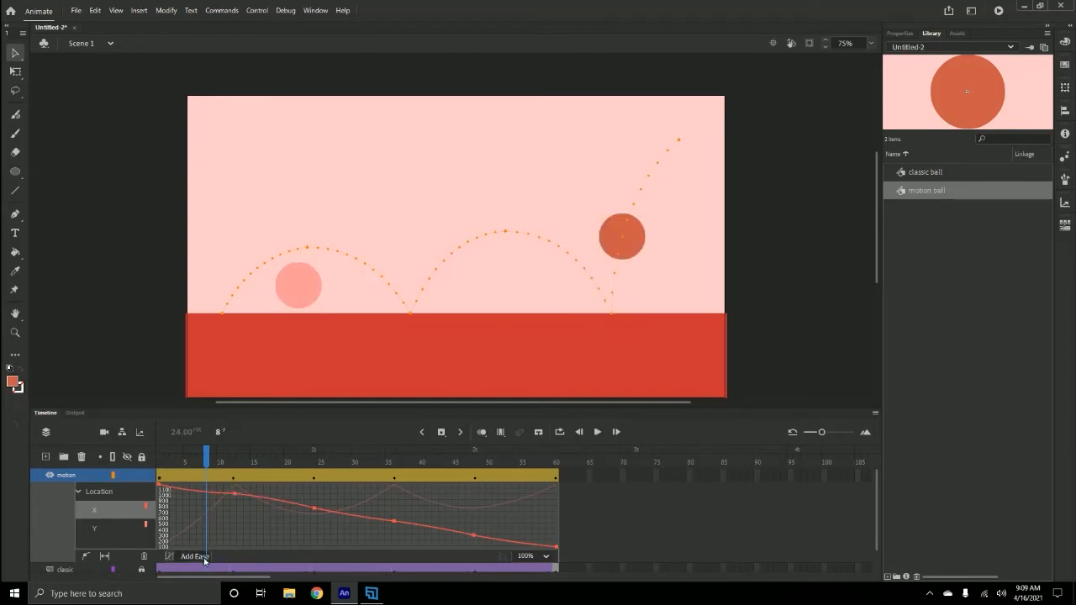
- Apply the Simple (Fast) ease to the motion tween's Location X property and play the animation to review it
{"action": "left_click", "coordinate": [208, 481]}
{"action": "left_click", "coordinate": [201, 557]}
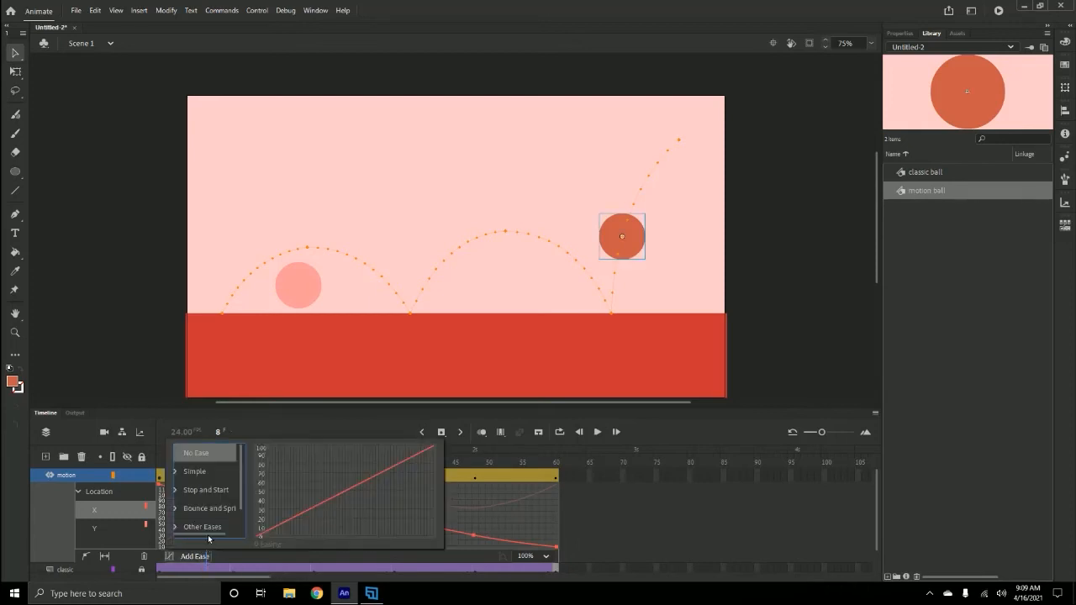
{"action": "left_click", "coordinate": [176, 474]}
{"action": "scroll", "coordinate": [240, 481], "scroll_direction": "down", "scroll_amount": 1}
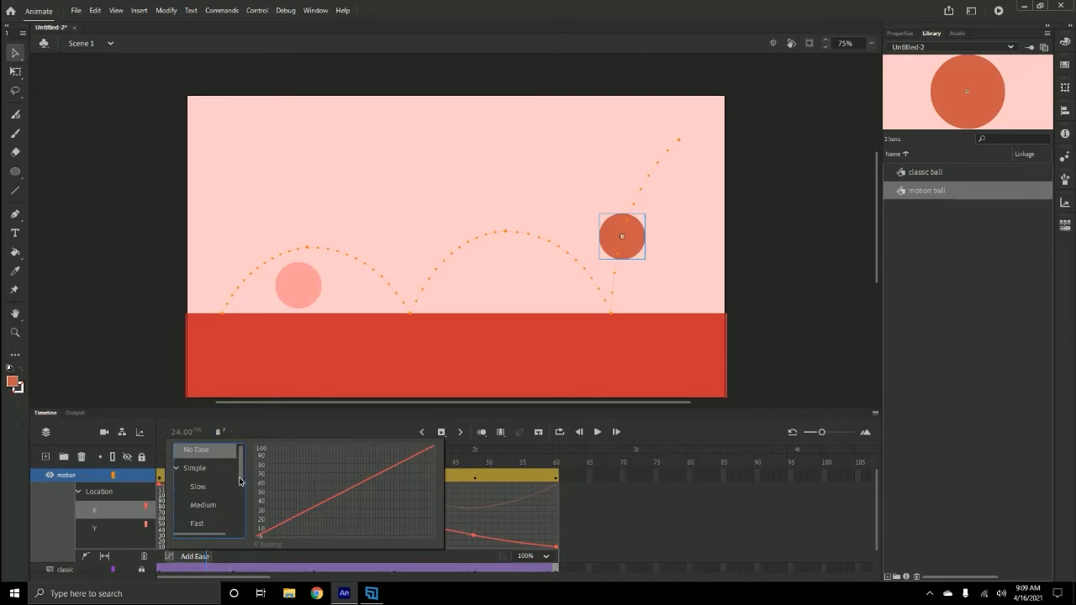
{"action": "scroll", "coordinate": [240, 481], "scroll_direction": "down", "scroll_amount": 1}
{"action": "left_click", "coordinate": [200, 504]}
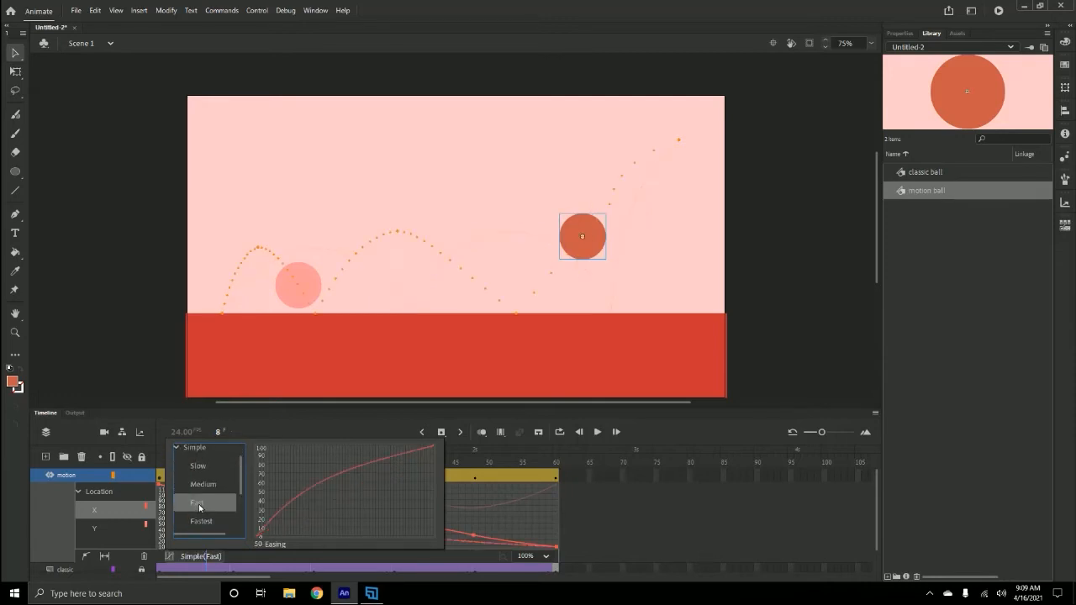
{"action": "left_click", "coordinate": [202, 507]}
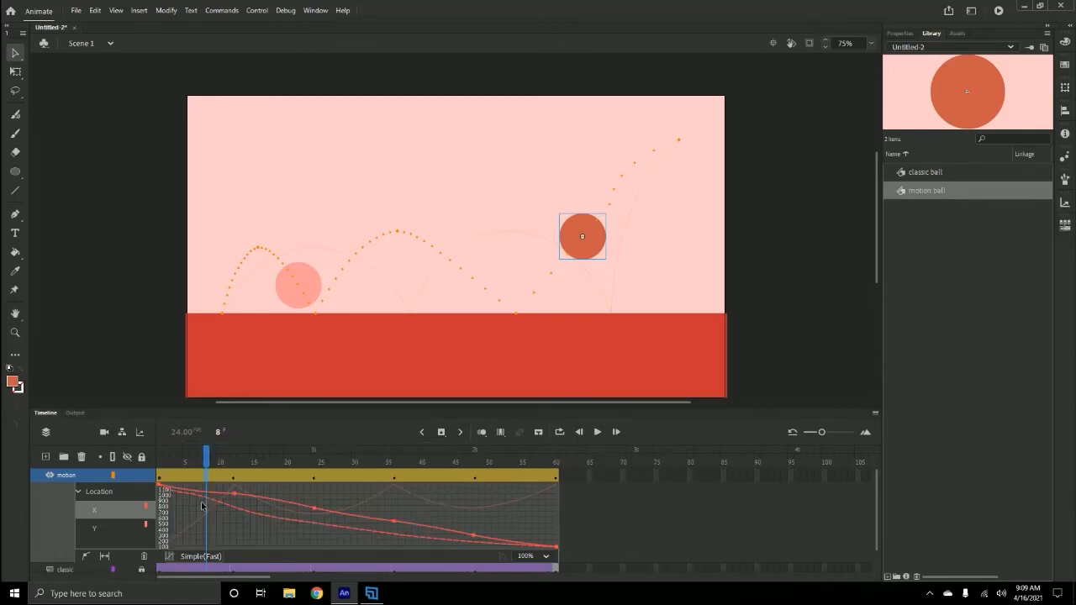
{"action": "key", "text": "Return"}
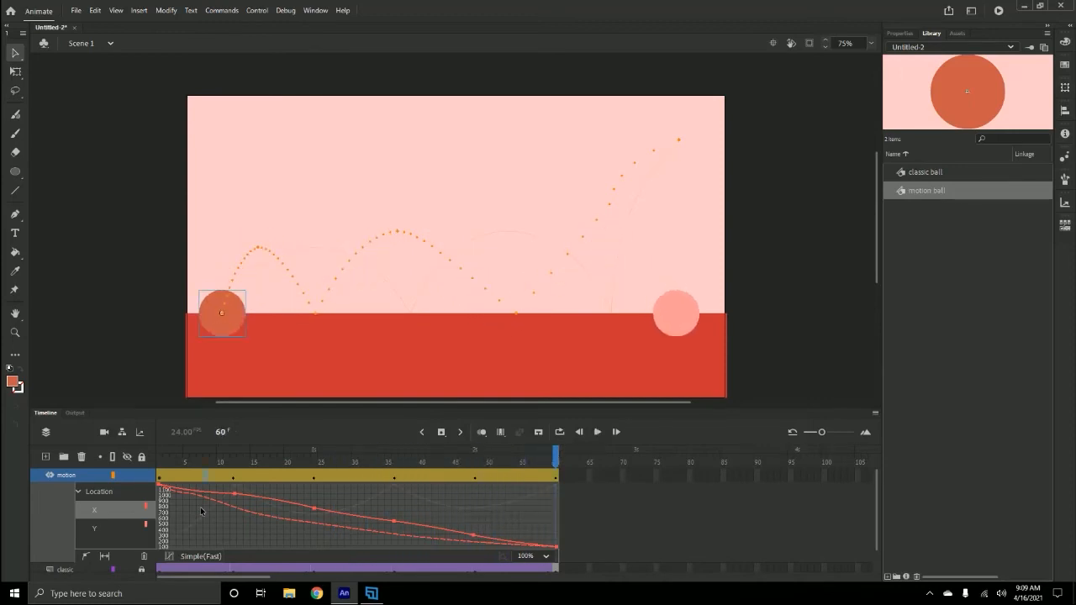
{"action": "left_click", "coordinate": [201, 509]}
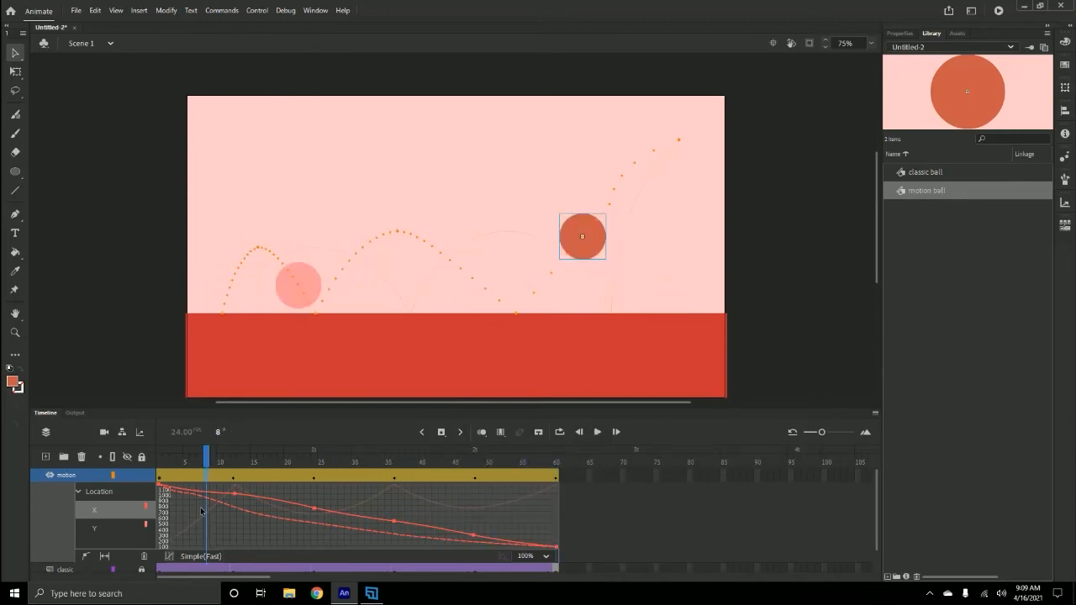
- Undo the Simple (Fast) ease on Location X and try the Bounce ease from the Bounce and Spring group instead
{"action": "key", "text": "ctrl+z"}
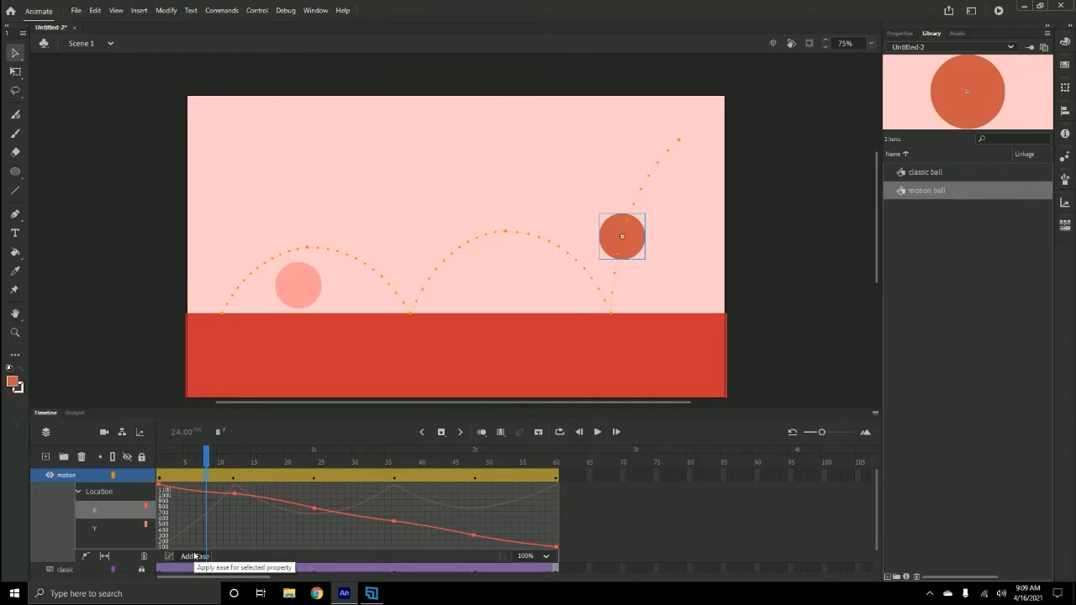
{"action": "left_click", "coordinate": [195, 556]}
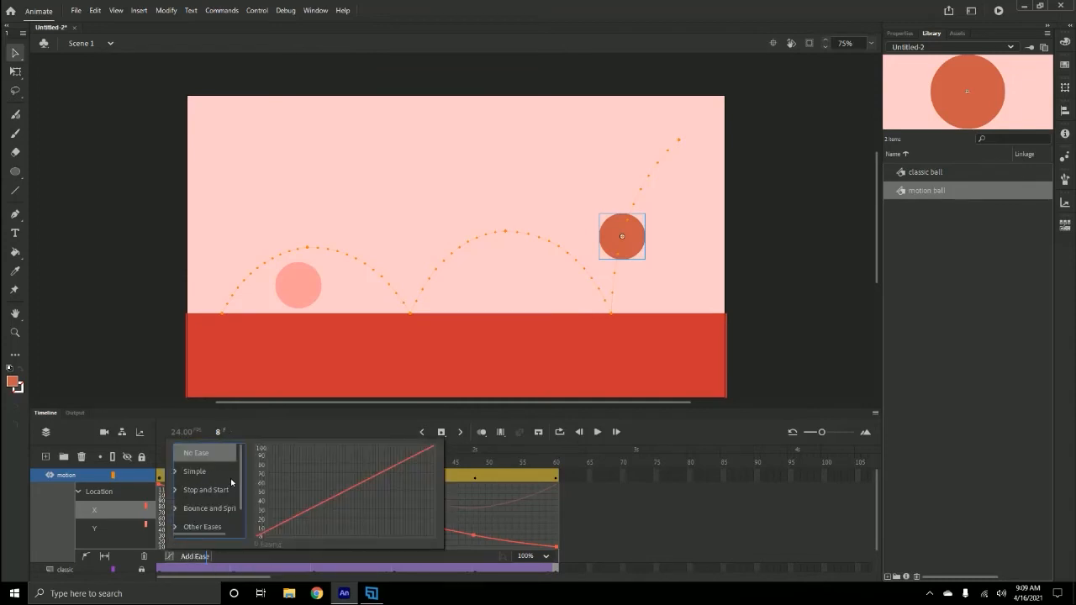
{"action": "scroll", "coordinate": [240, 475], "scroll_direction": "down", "scroll_amount": 1}
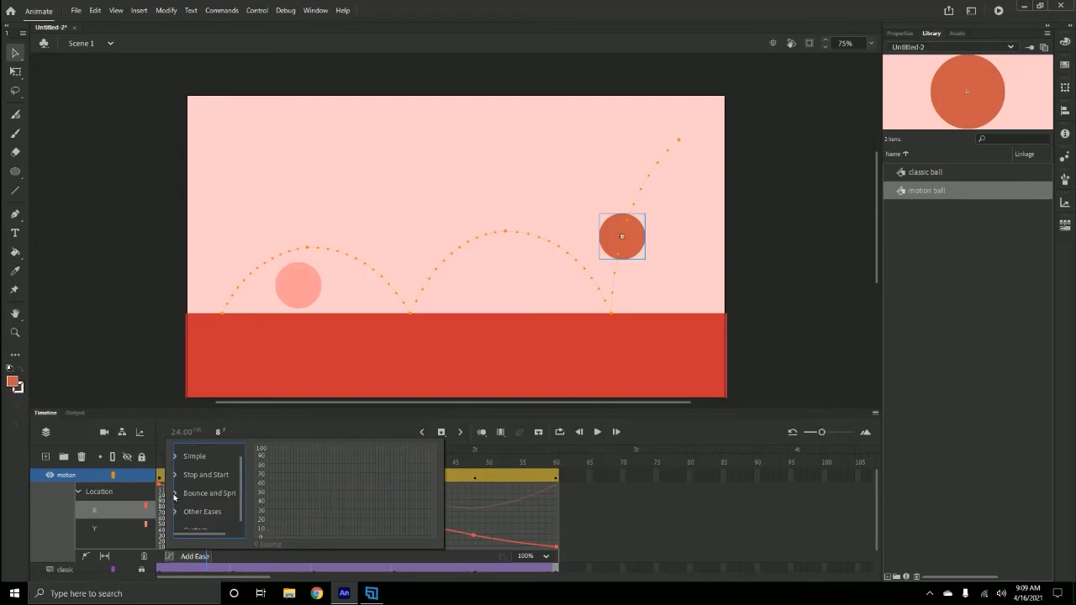
{"action": "left_click", "coordinate": [175, 496]}
{"action": "scroll", "coordinate": [241, 491], "scroll_direction": "down", "scroll_amount": 1}
{"action": "scroll", "coordinate": [242, 490], "scroll_direction": "down", "scroll_amount": 1}
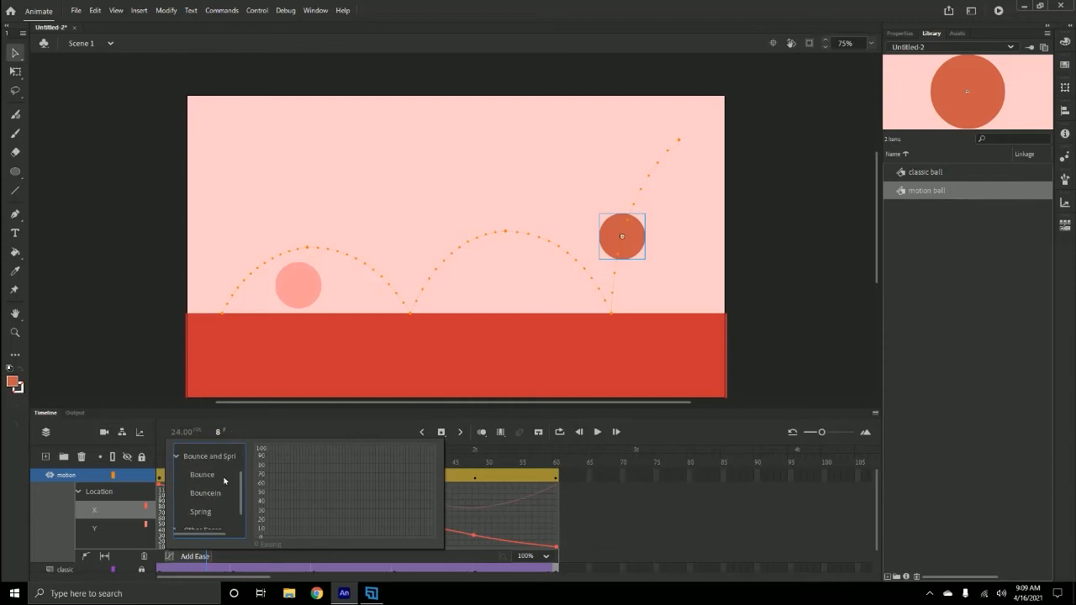
{"action": "left_click", "coordinate": [210, 476]}
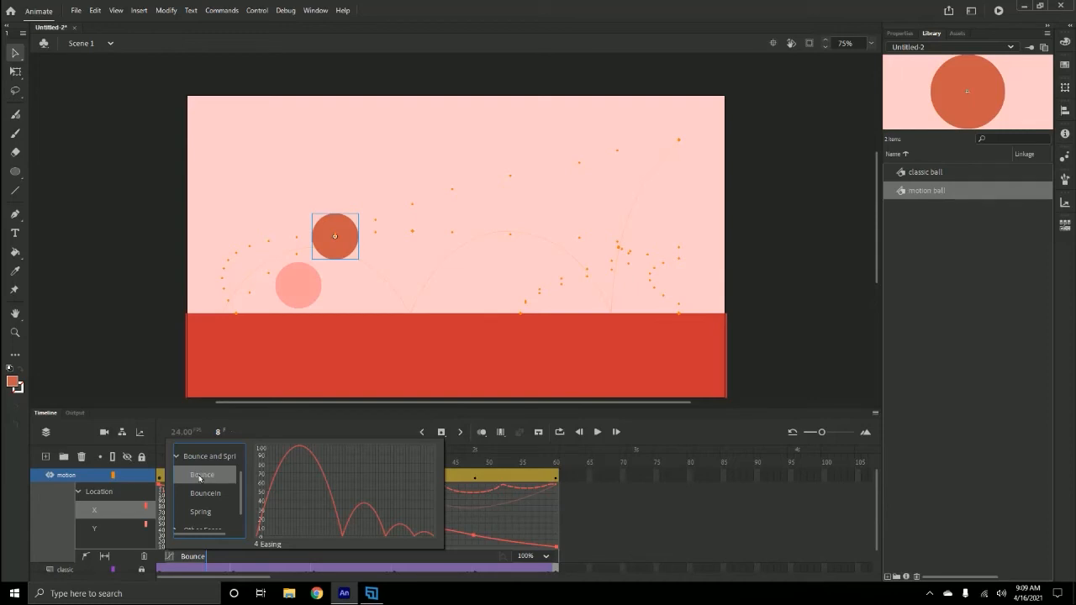
- Try the Sine Wave and Sawtooth Wave eases from Other Eases on the Location X property
{"action": "scroll", "coordinate": [242, 490], "scroll_direction": "down", "scroll_amount": 1}
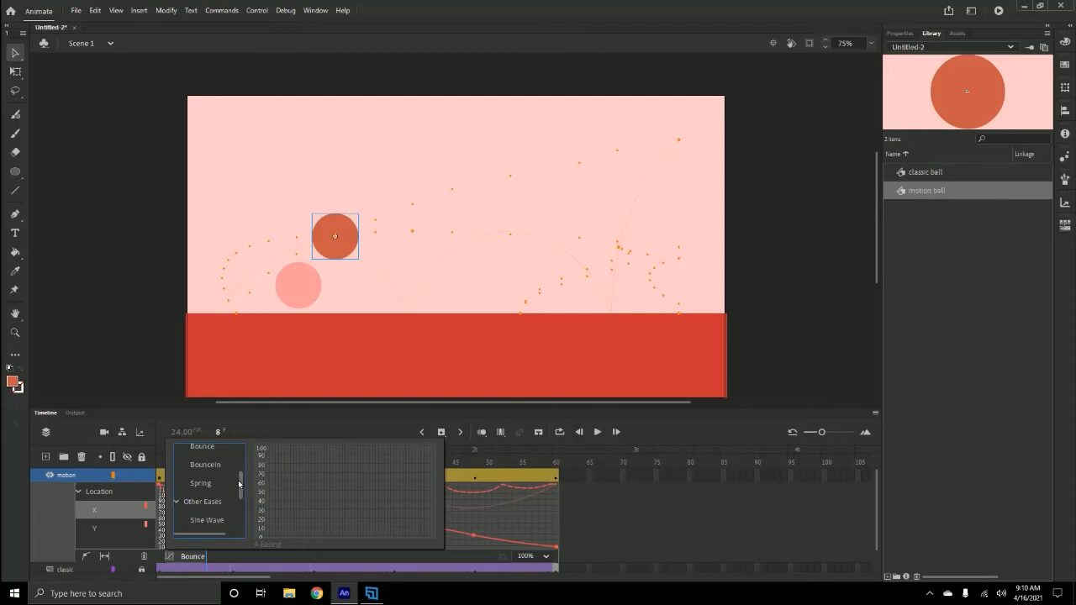
{"action": "left_click", "coordinate": [226, 501]}
{"action": "left_click", "coordinate": [206, 482]}
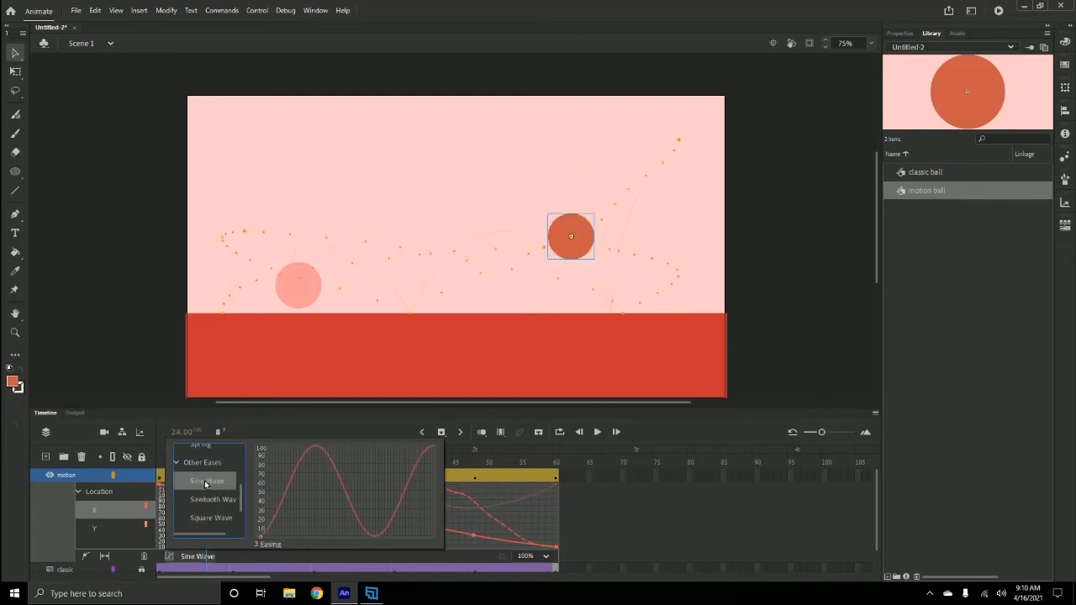
{"action": "left_click", "coordinate": [220, 500]}
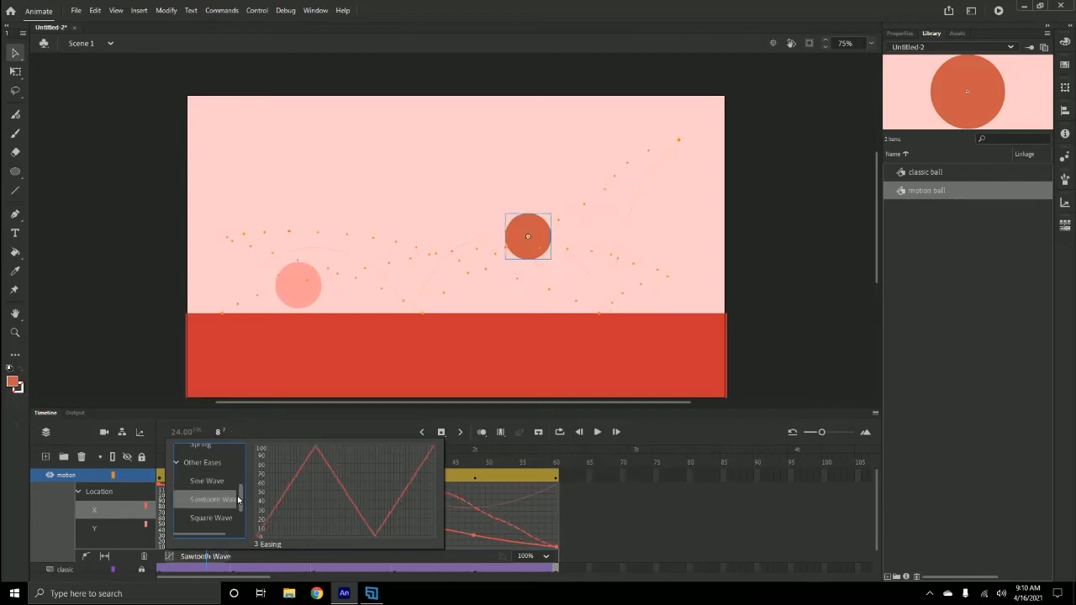
- Try the Slow and Medium variants of the Stop and Start ease on the Location X property
{"action": "scroll", "coordinate": [242, 497], "scroll_direction": "up", "scroll_amount": 5}
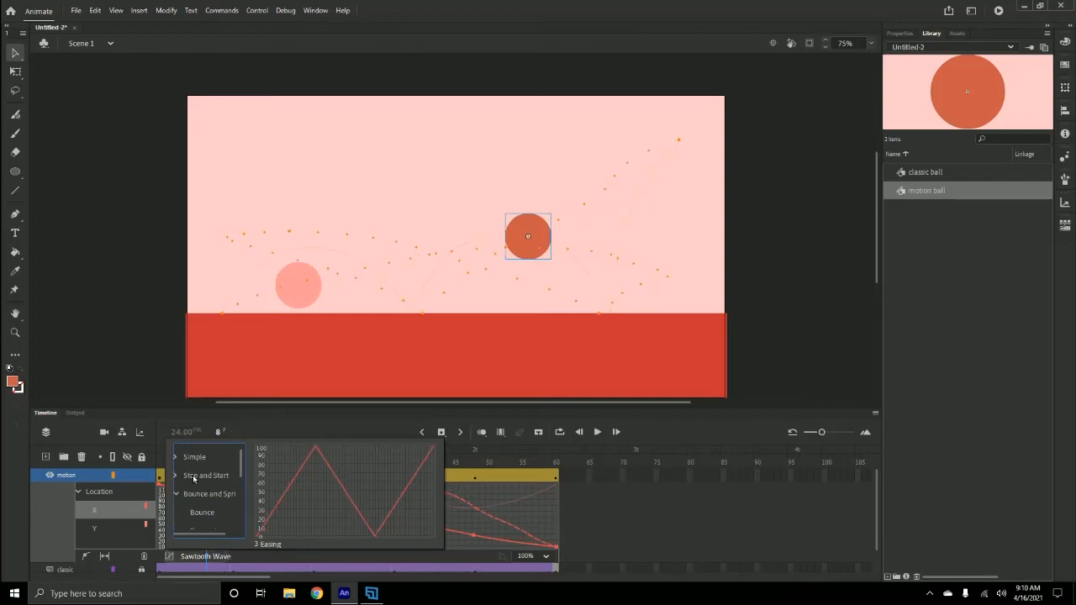
{"action": "left_click", "coordinate": [176, 476]}
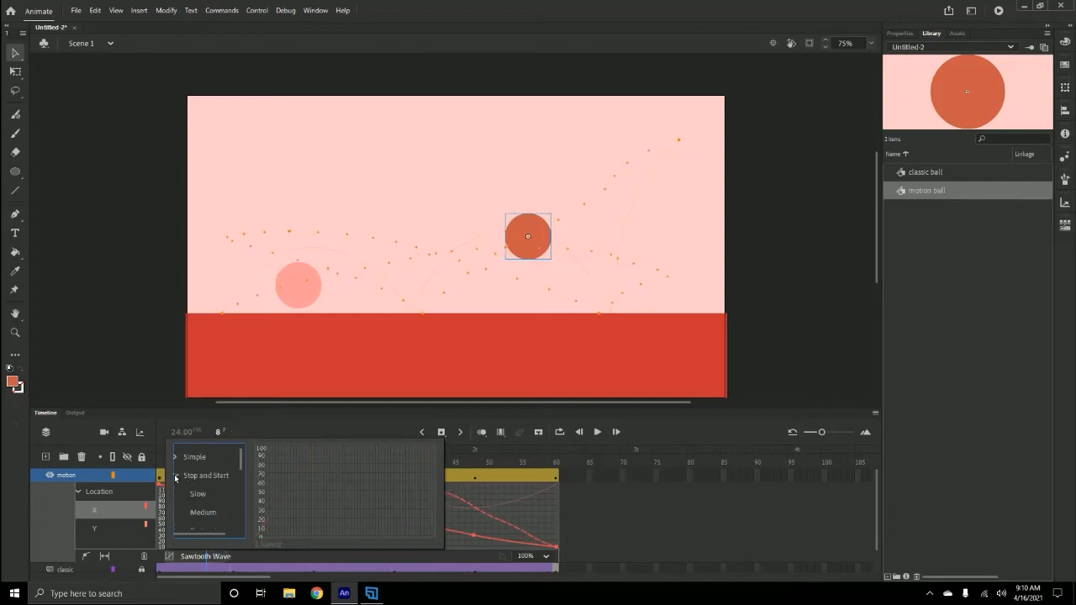
{"action": "left_click", "coordinate": [189, 497]}
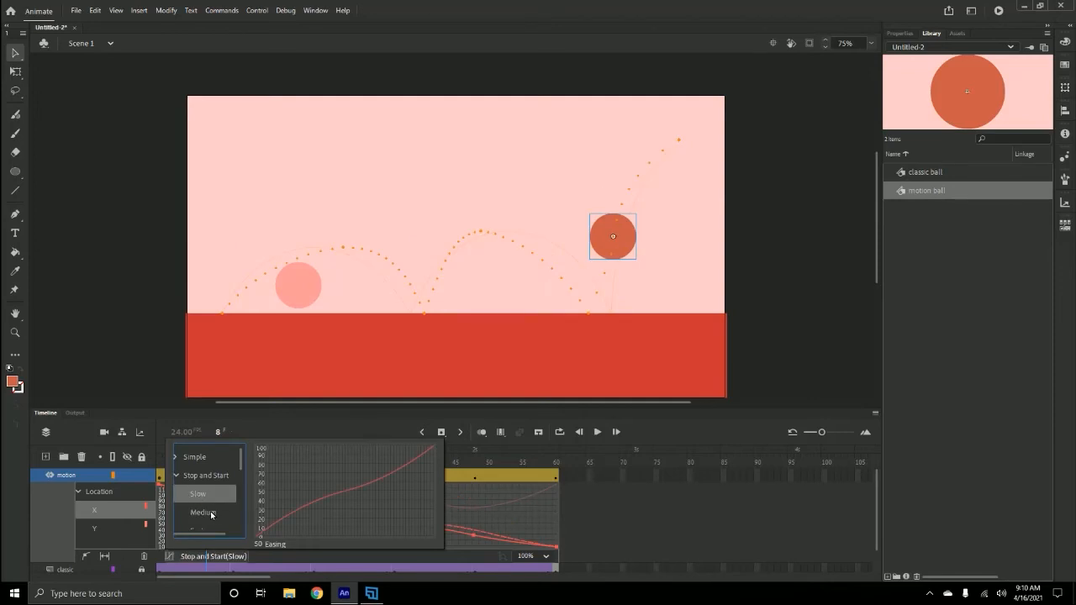
{"action": "left_click", "coordinate": [212, 513]}
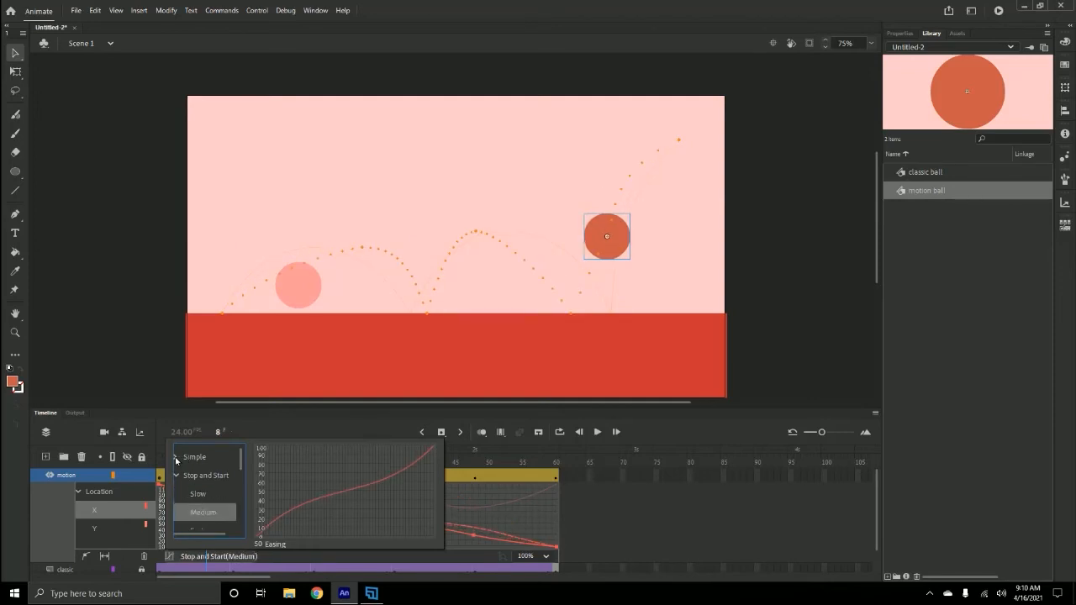
- Compare the Simple eases Slow and Medium on Location X and apply Simple (Fast)
{"action": "left_click", "coordinate": [176, 457]}
{"action": "left_click", "coordinate": [196, 477]}
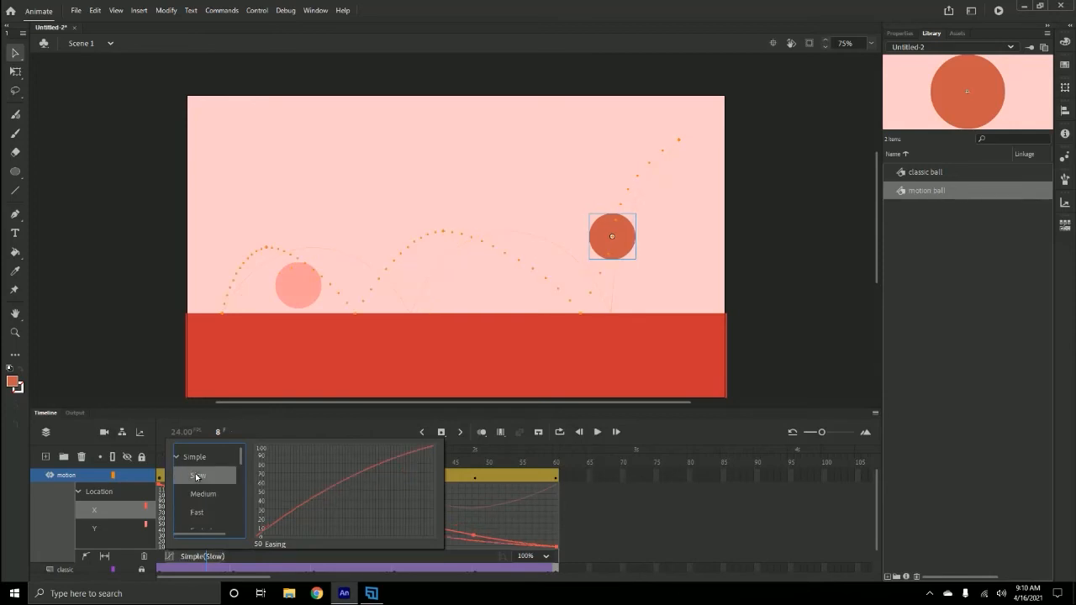
{"action": "left_click", "coordinate": [206, 496]}
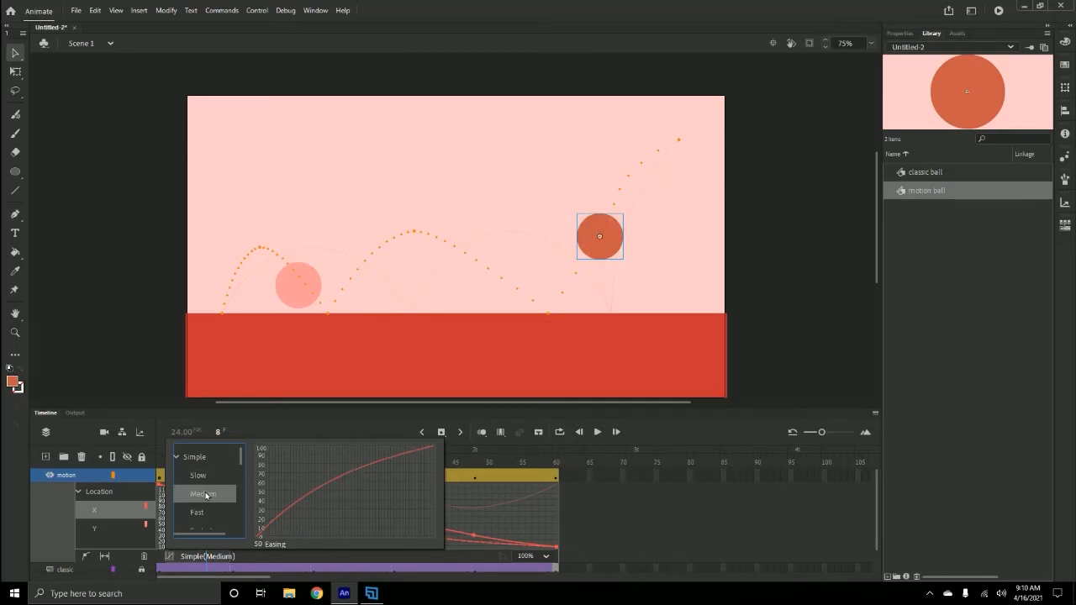
{"action": "left_click", "coordinate": [202, 517]}
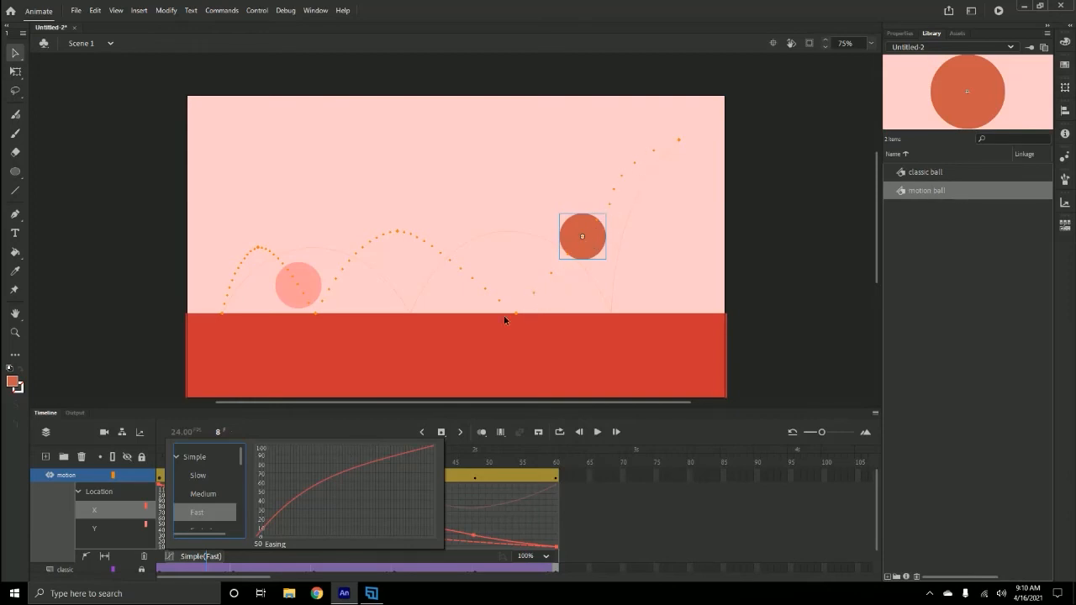
{"action": "left_click", "coordinate": [203, 512]}
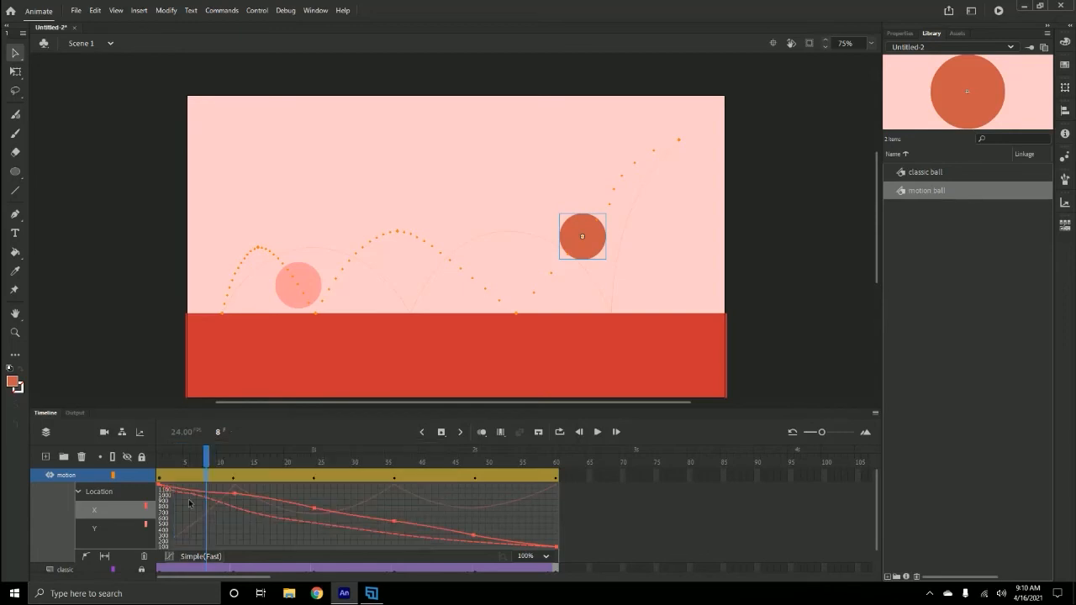
- Play the animation from the first frame and collapse the motion layer's property curves
{"action": "left_click_drag", "start_coordinate": [210, 458], "coordinate": [117, 464]}
{"action": "key", "text": "Return"}
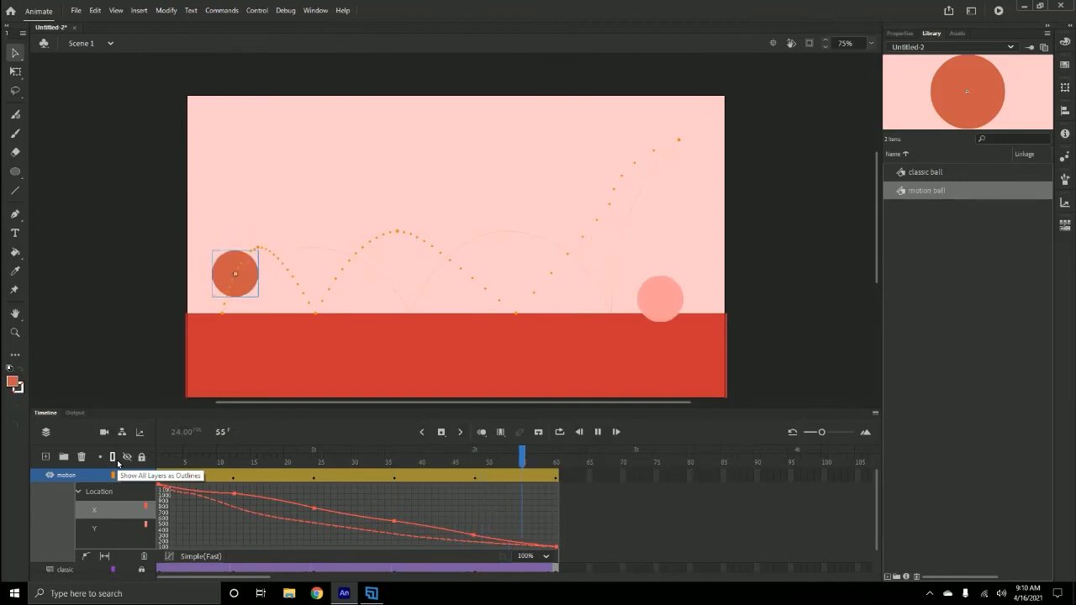
{"action": "key", "text": "Return"}
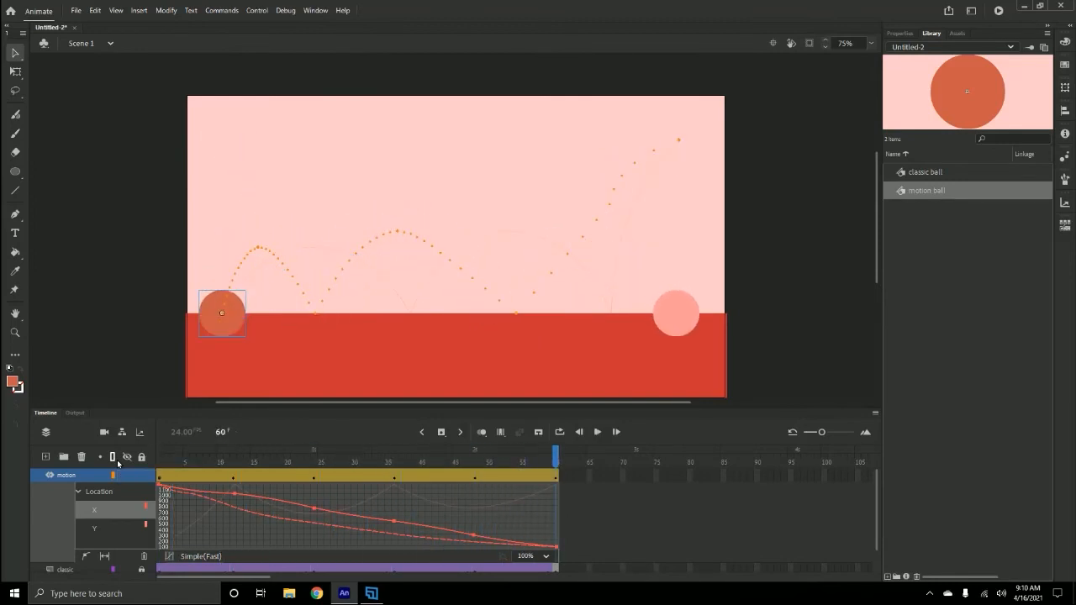
{"action": "double_click", "coordinate": [203, 477]}
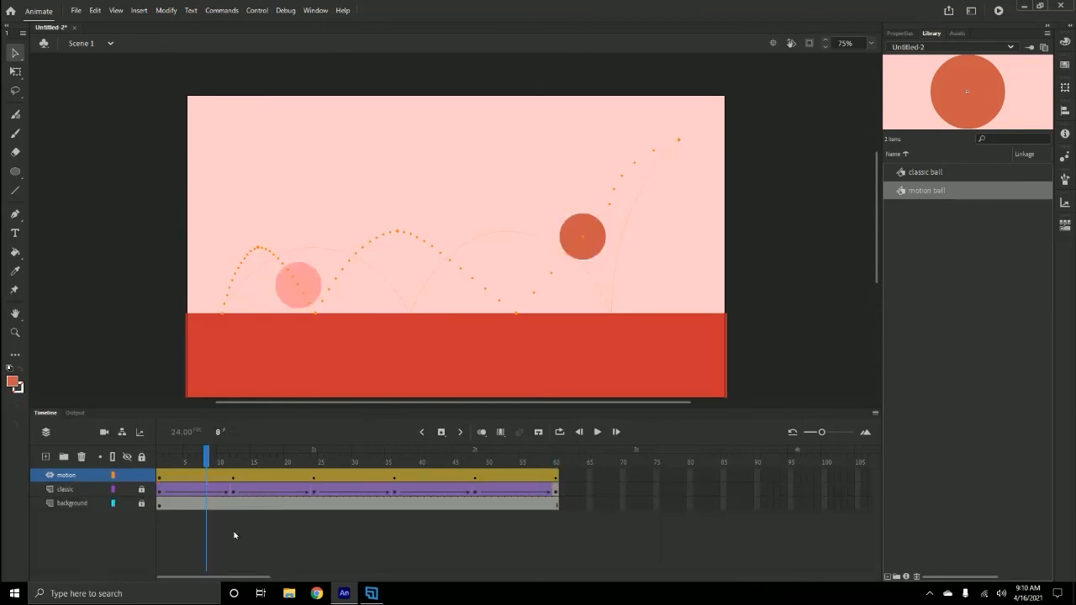
- Save the document as tweens_bowlingc in the classic and motion tween folder, and preview it as a test movie
{"action": "key", "text": "ctrl+s"}
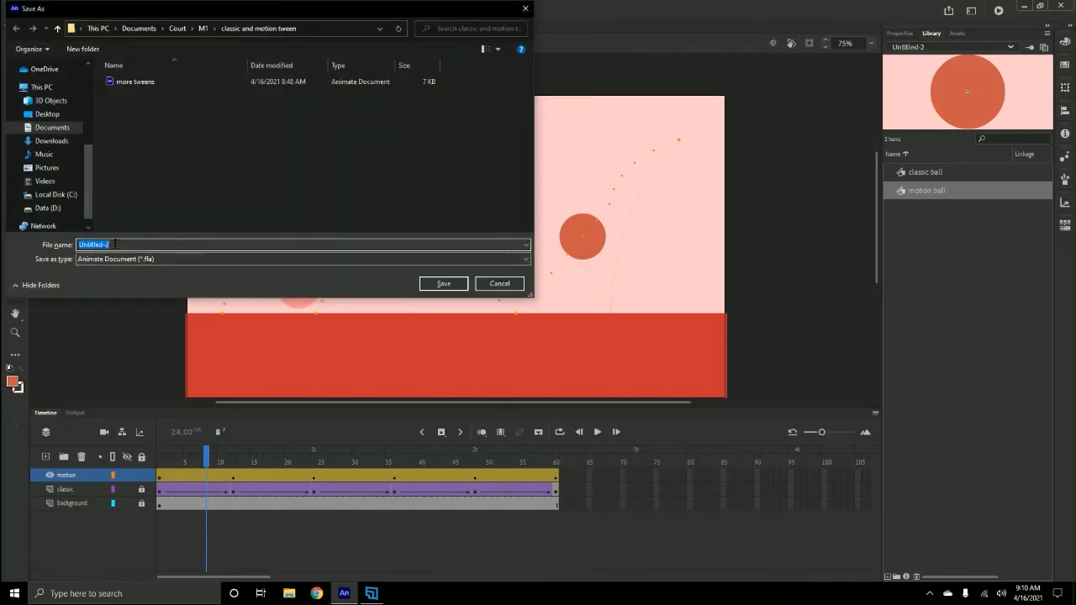
{"action": "type", "text": "tweens_bowling"}
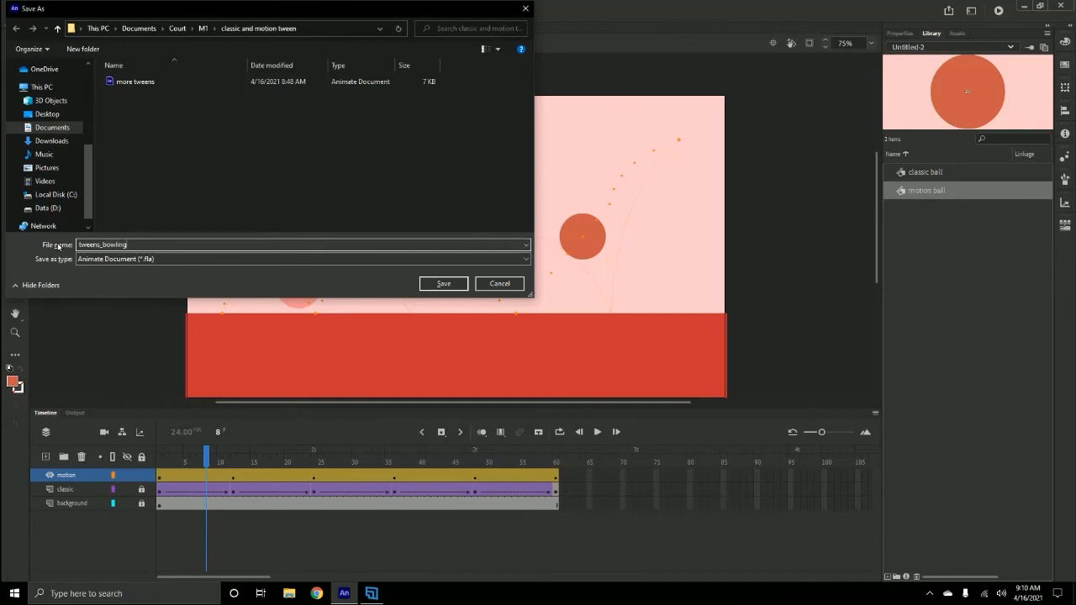
{"action": "type", "text": "c"}
{"action": "left_click", "coordinate": [461, 286]}
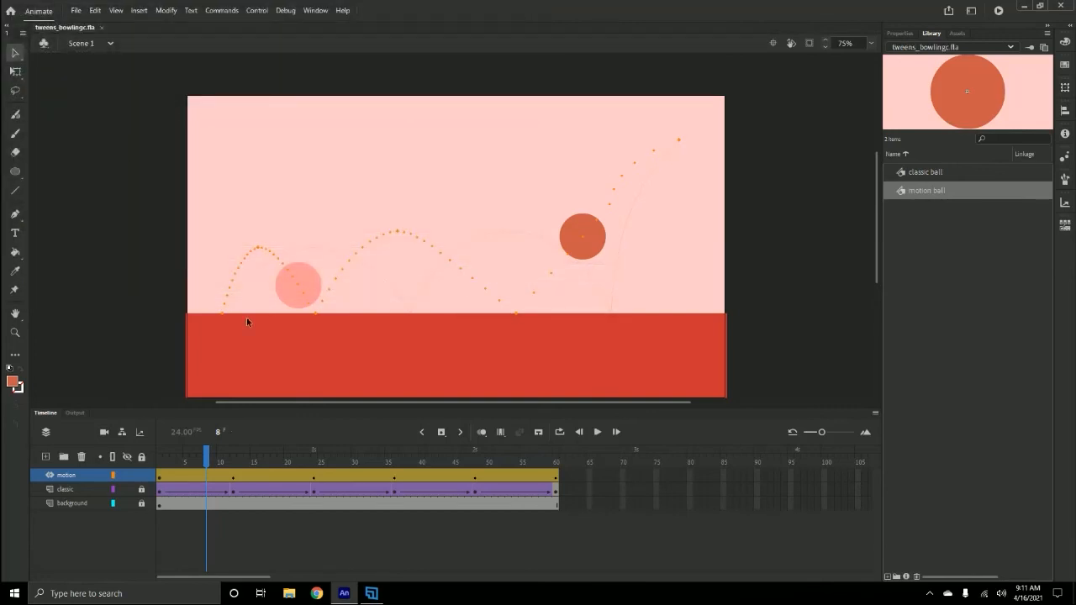
{"action": "key", "text": "ctrl+Return"}
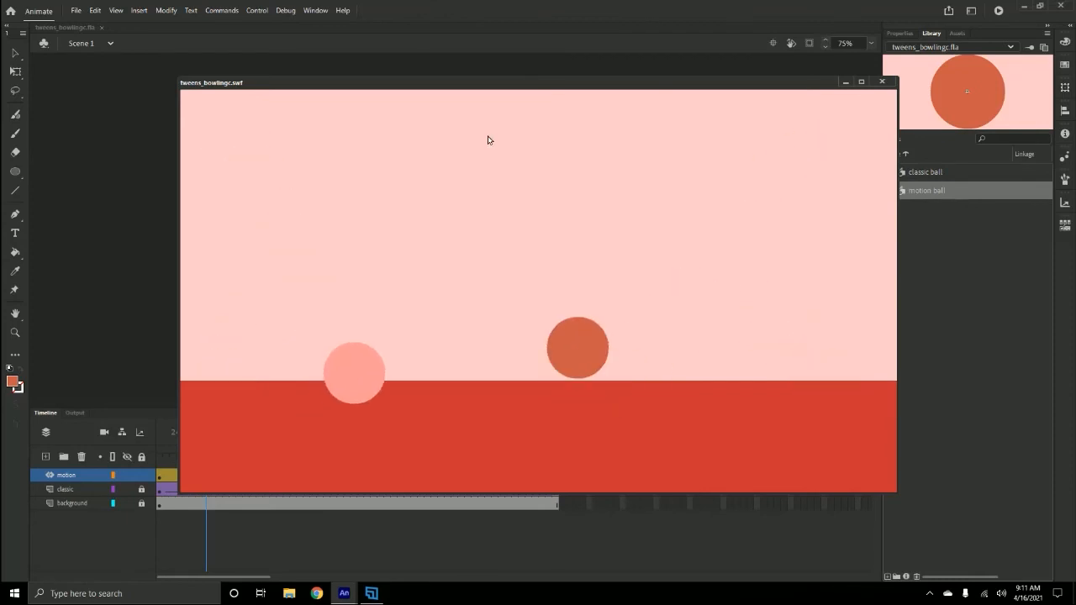
{"action": "left_click", "coordinate": [884, 82]}
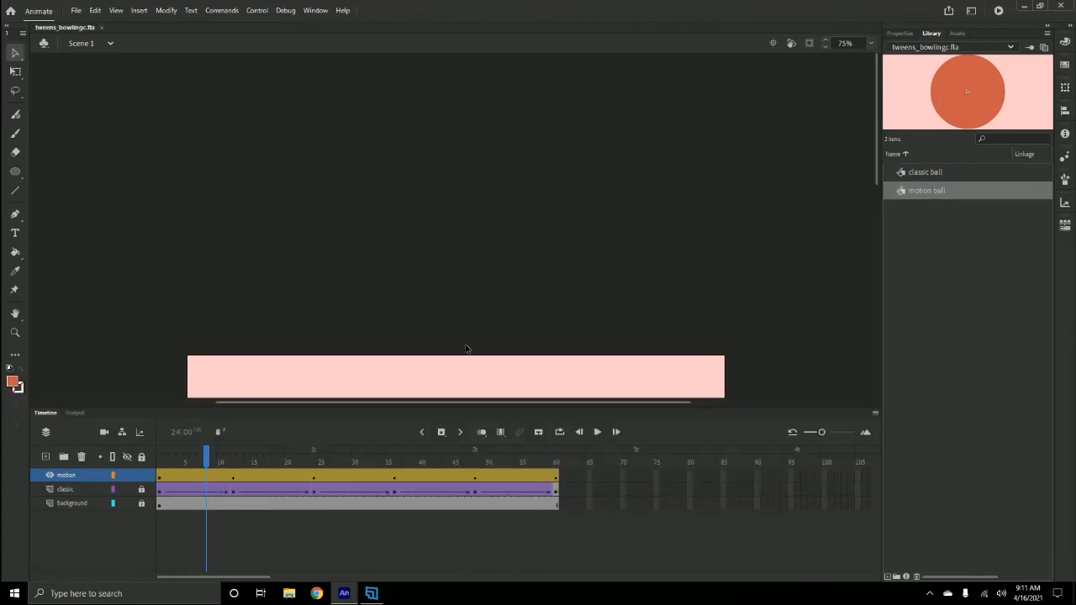
- Export the entire movie as H.264 video with the Media Encoder render queue starting immediately, and open the output file's folder
{"action": "left_click", "coordinate": [75, 10]}
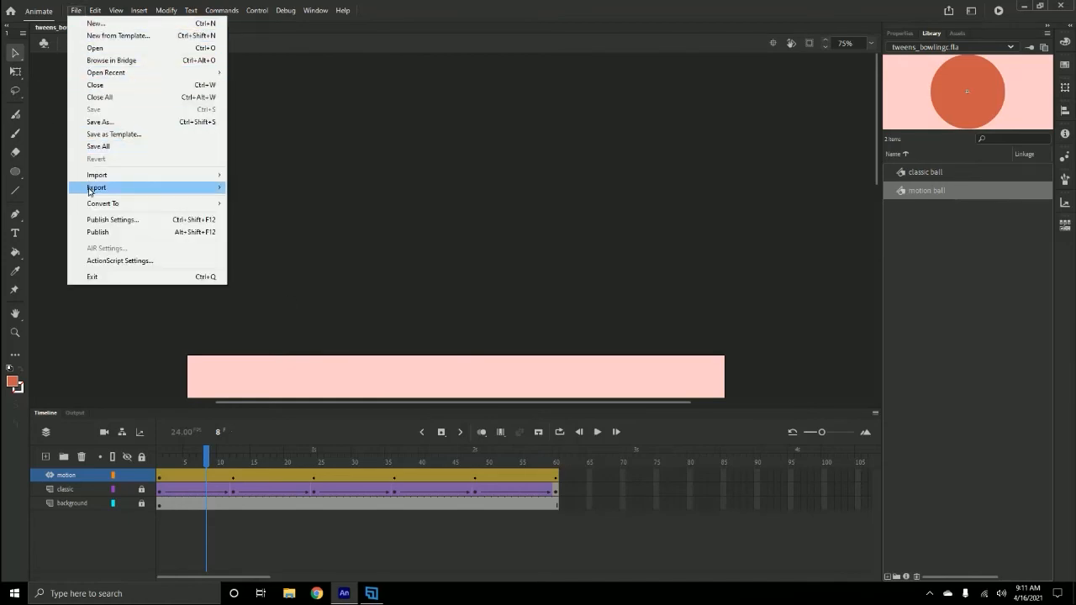
{"action": "mouse_move", "coordinate": [149, 187]}
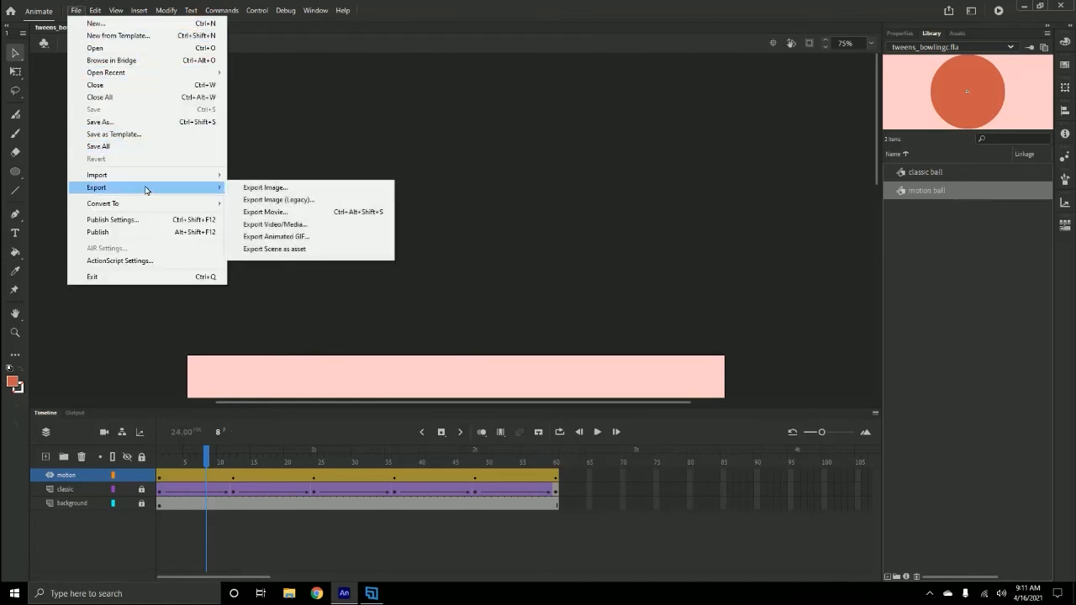
{"action": "left_click", "coordinate": [297, 225]}
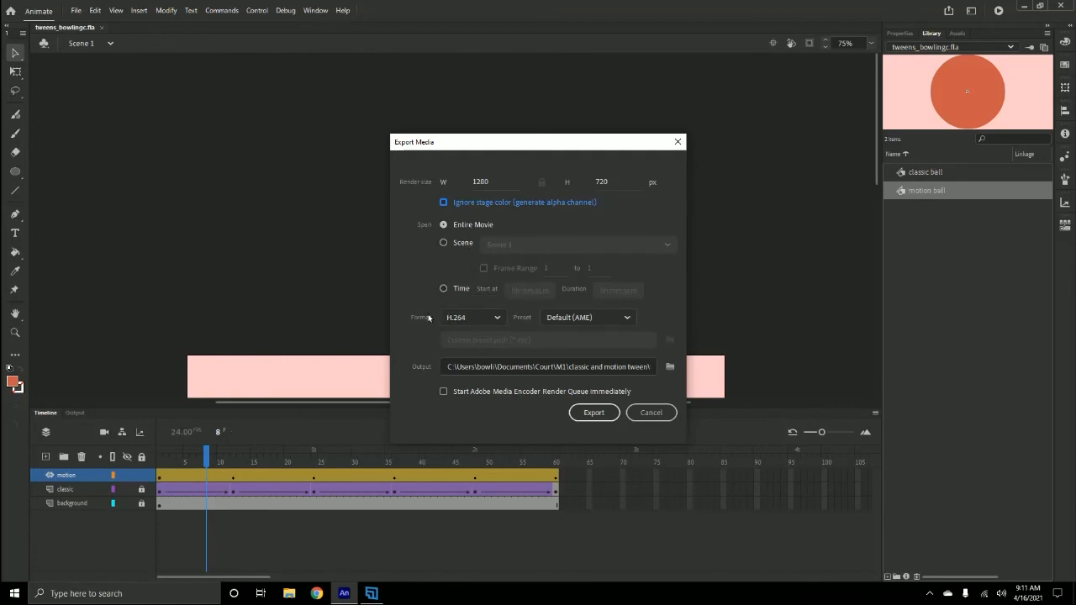
{"action": "left_click", "coordinate": [497, 320]}
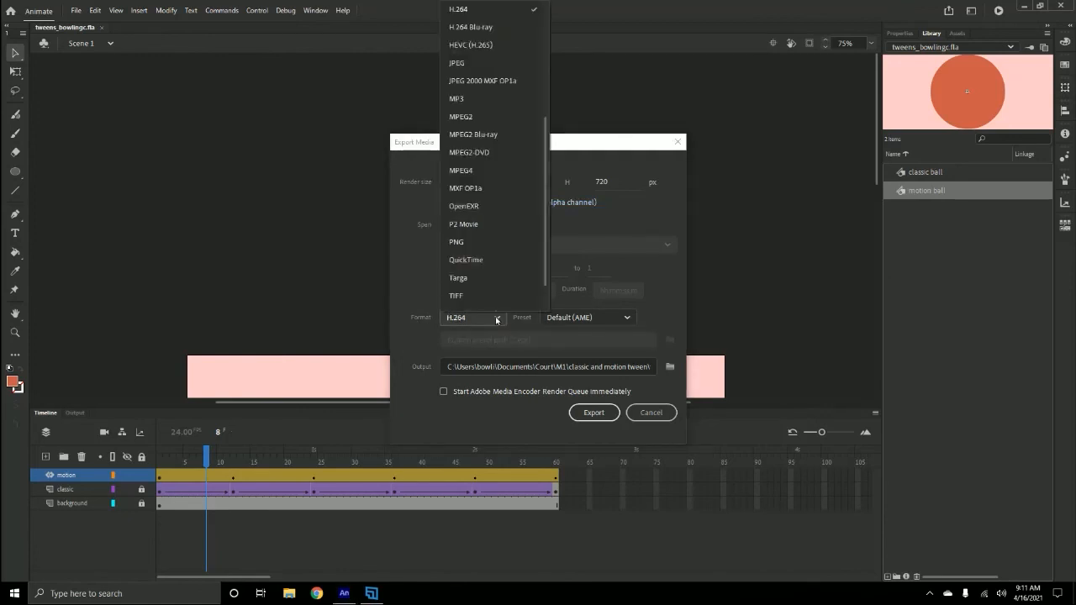
{"action": "left_click", "coordinate": [497, 319]}
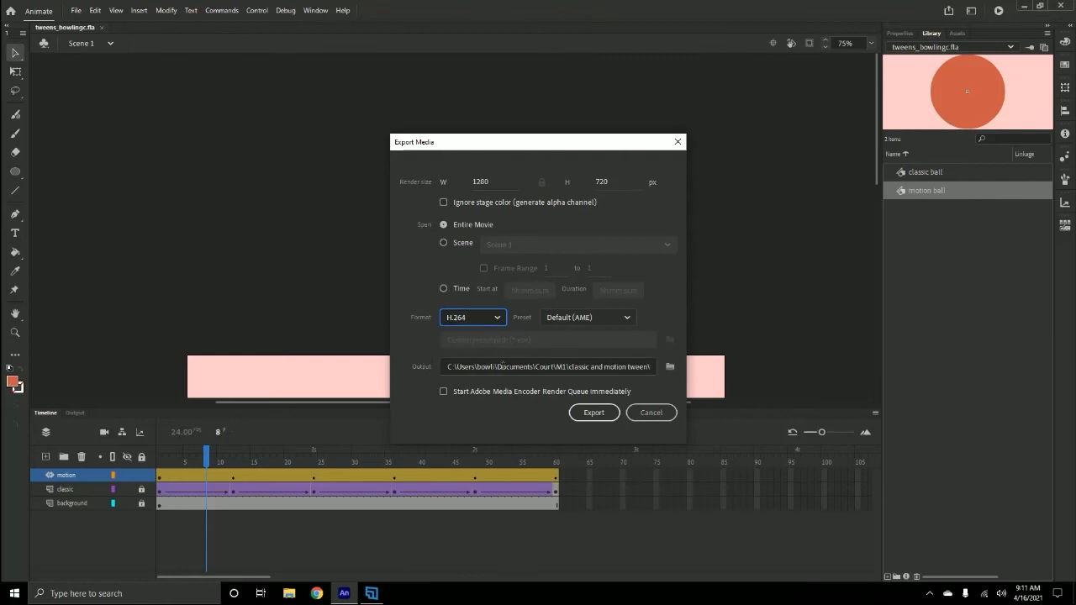
{"action": "left_click", "coordinate": [476, 392]}
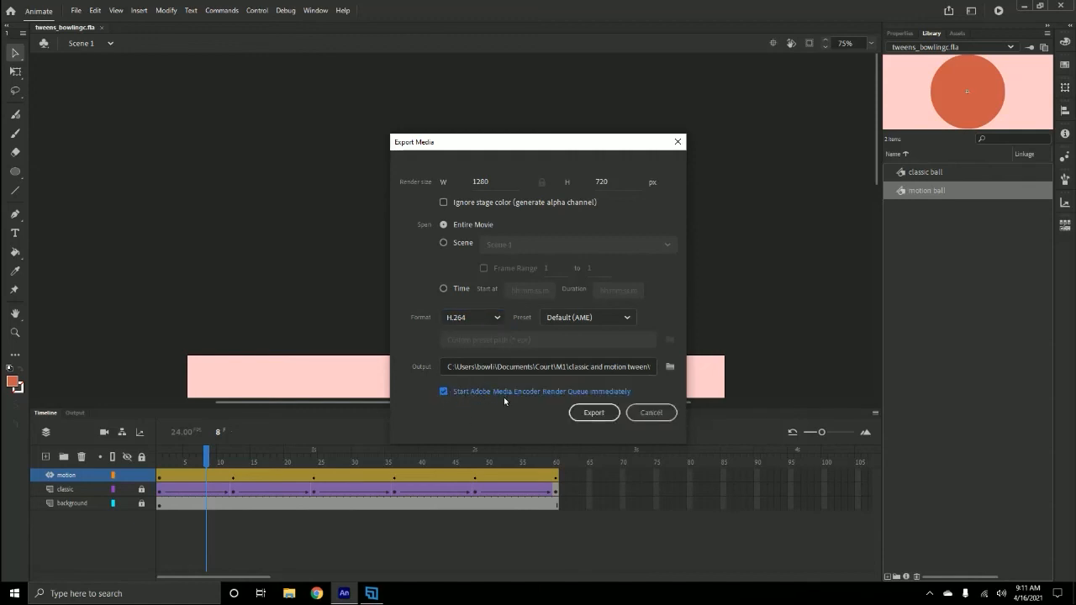
{"action": "left_click", "coordinate": [594, 413]}
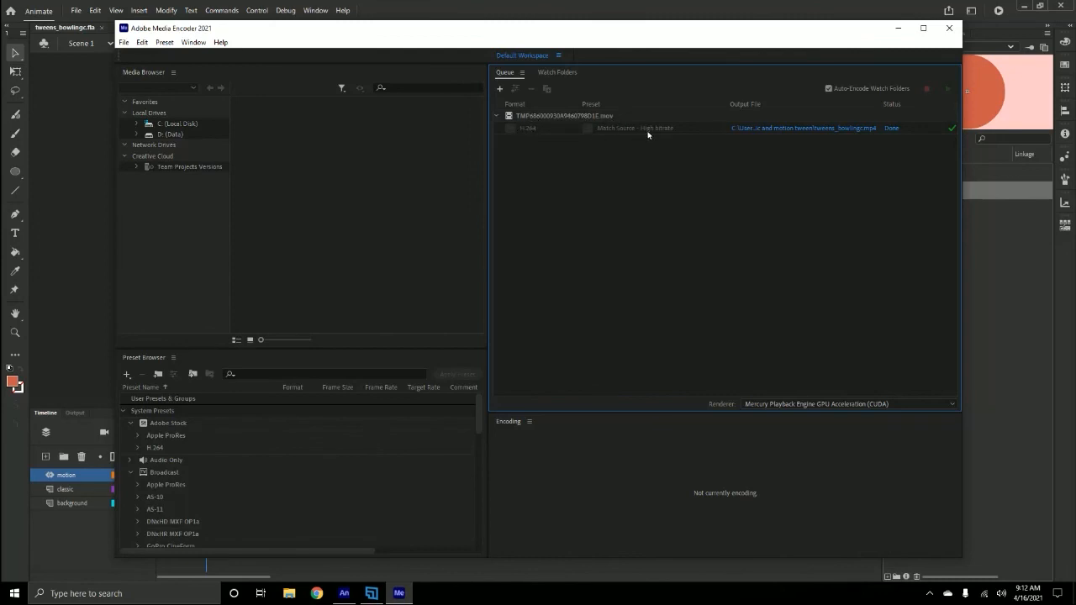
{"action": "left_click", "coordinate": [762, 132]}
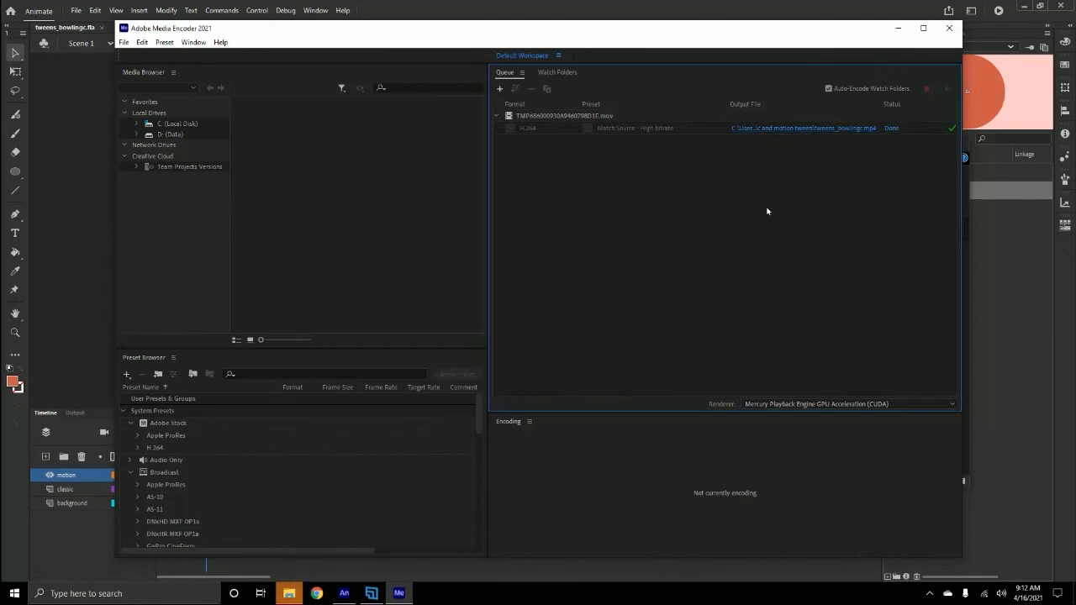
- Duplicate the finished encoding job in the Media Encoder queue, run the queue again and close Media Encoder
{"action": "left_click", "coordinate": [497, 116]}
{"action": "left_click", "coordinate": [496, 116]}
{"action": "left_click", "coordinate": [636, 131]}
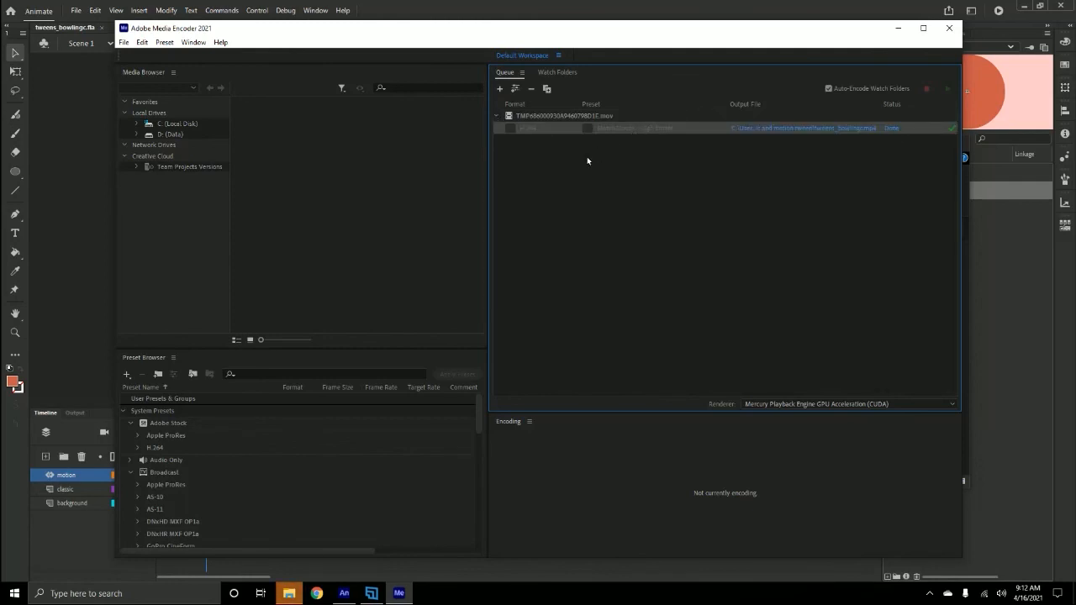
{"action": "left_click", "coordinate": [592, 156]}
{"action": "left_click", "coordinate": [610, 118]}
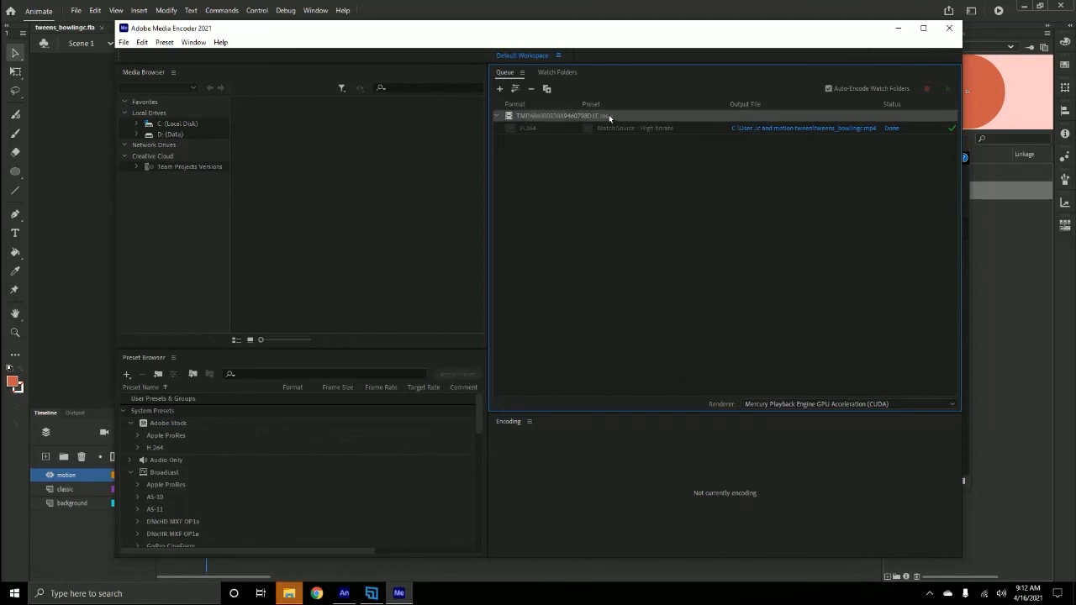
{"action": "left_click", "coordinate": [546, 88]}
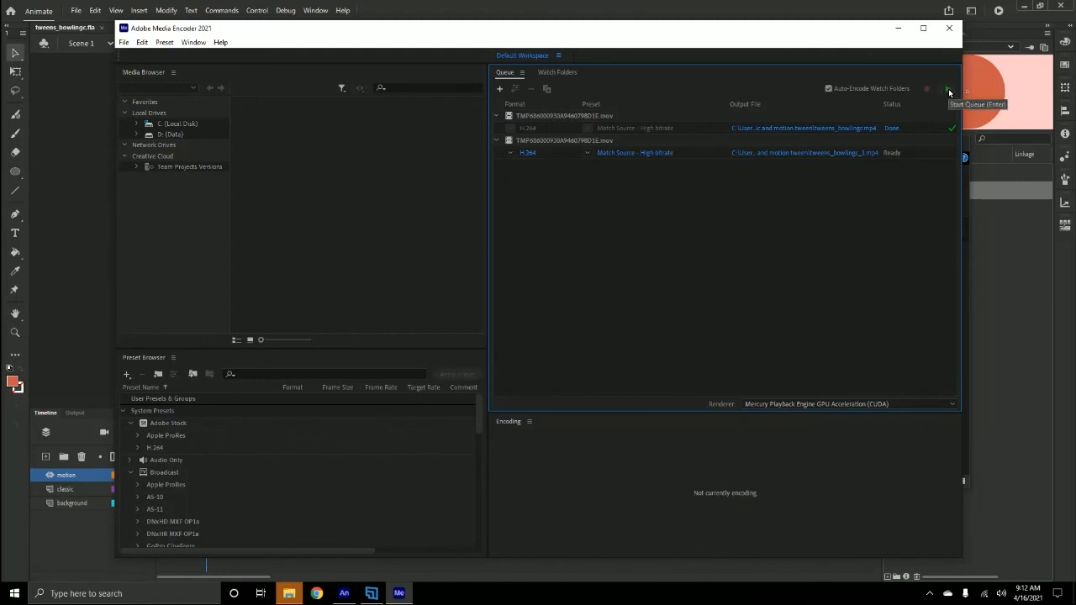
{"action": "left_click", "coordinate": [949, 89]}
{"action": "left_click", "coordinate": [950, 29]}
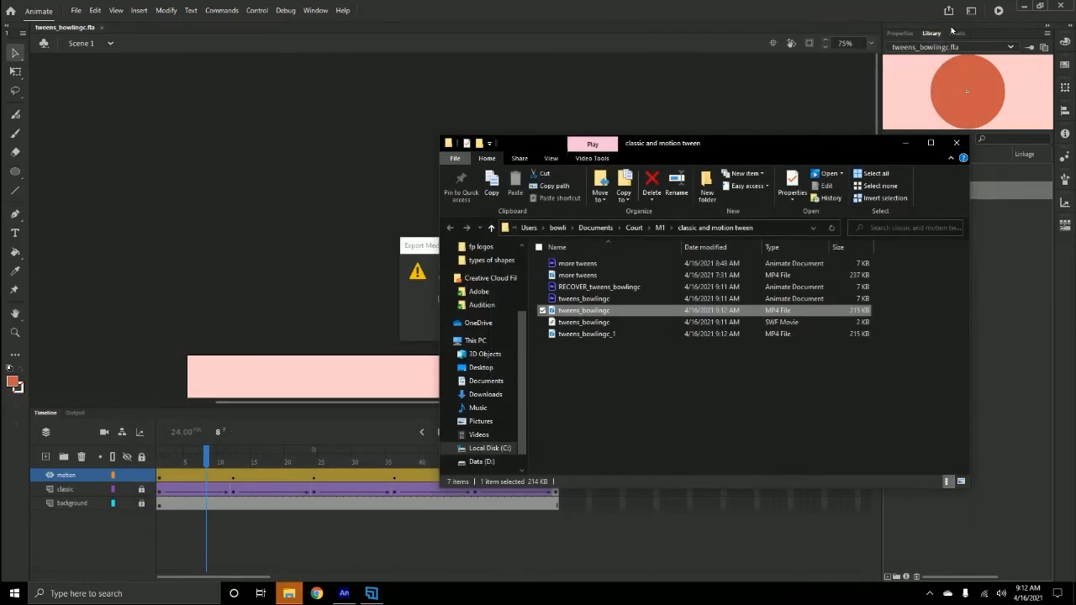
- Play the exported tweens_bowlingc MP4 from the output folder to review it, and close the video player
{"action": "left_click", "coordinate": [683, 400]}
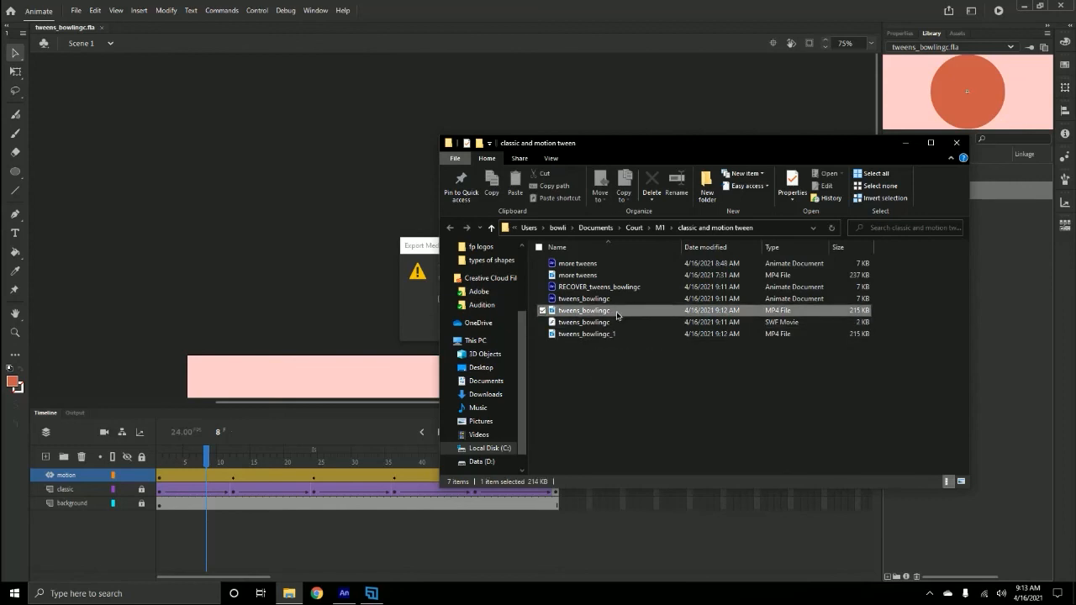
{"action": "double_click", "coordinate": [618, 312]}
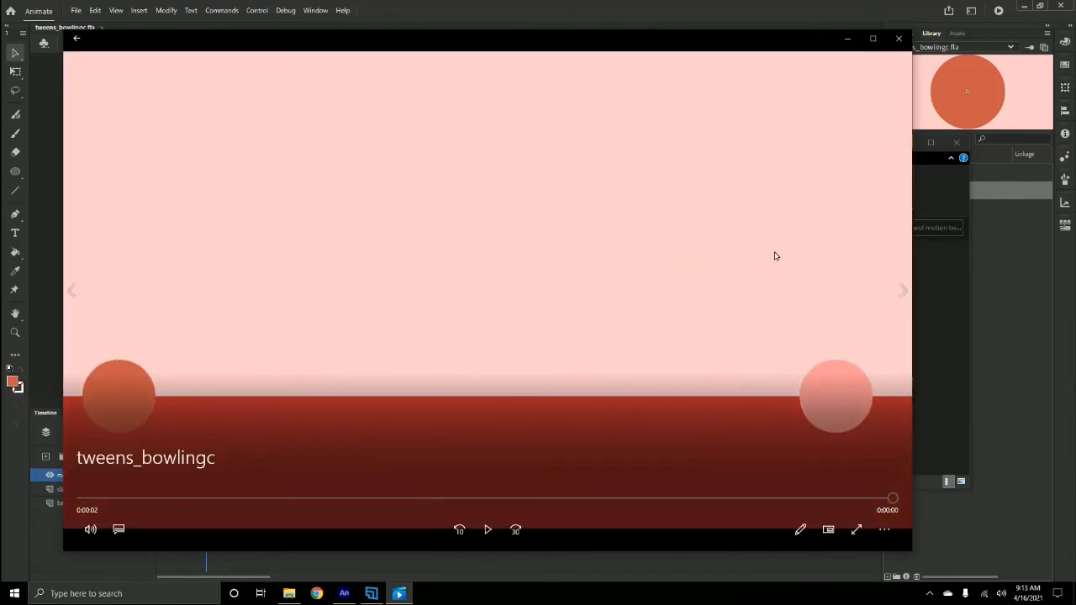
{"action": "left_click", "coordinate": [487, 529]}
{"action": "left_click", "coordinate": [898, 39]}
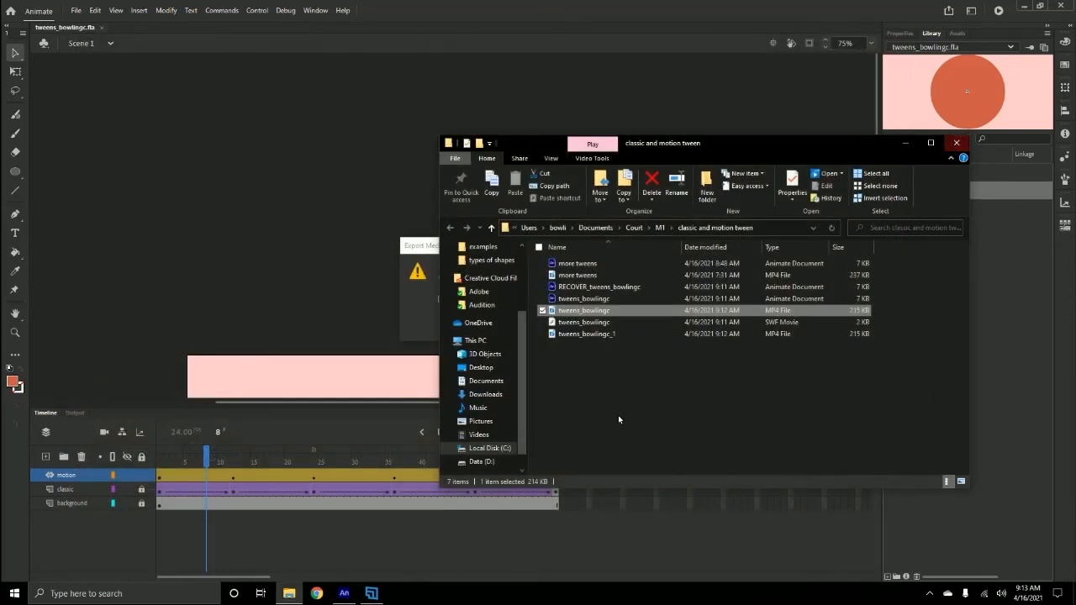
{"action": "left_click", "coordinate": [370, 593]}
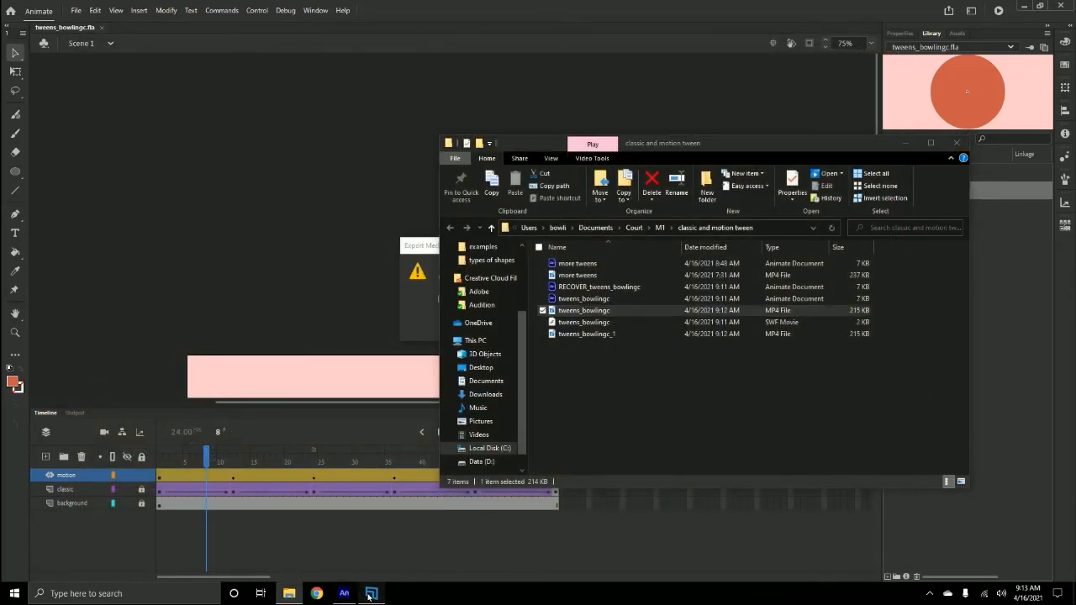